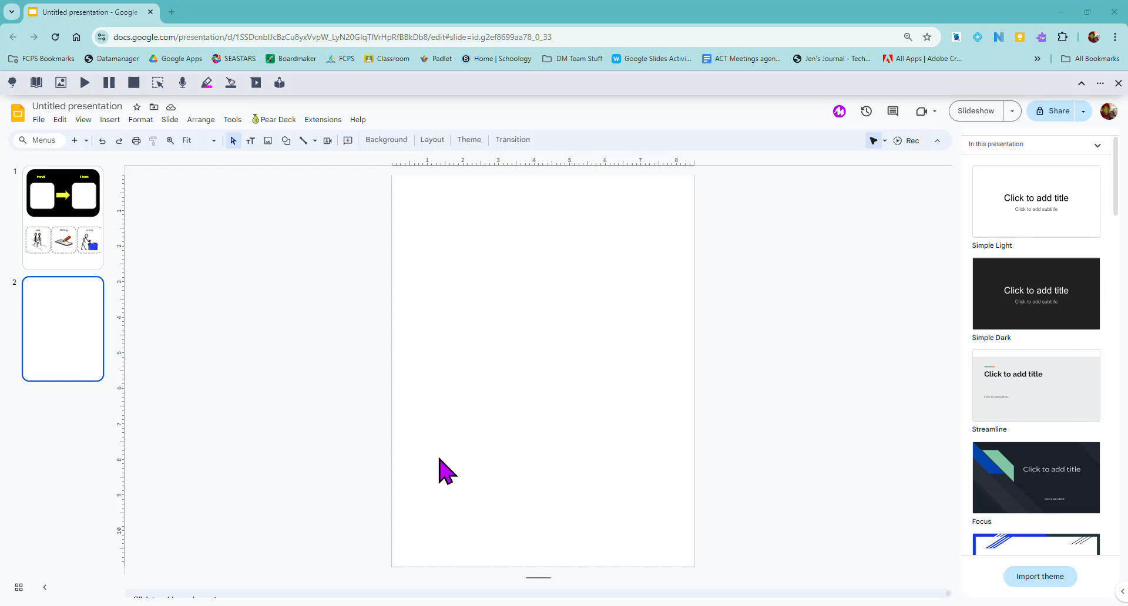
# Set the page size to custom 8.5 × 11 inches and apply it
pyautogui.click(38, 119)
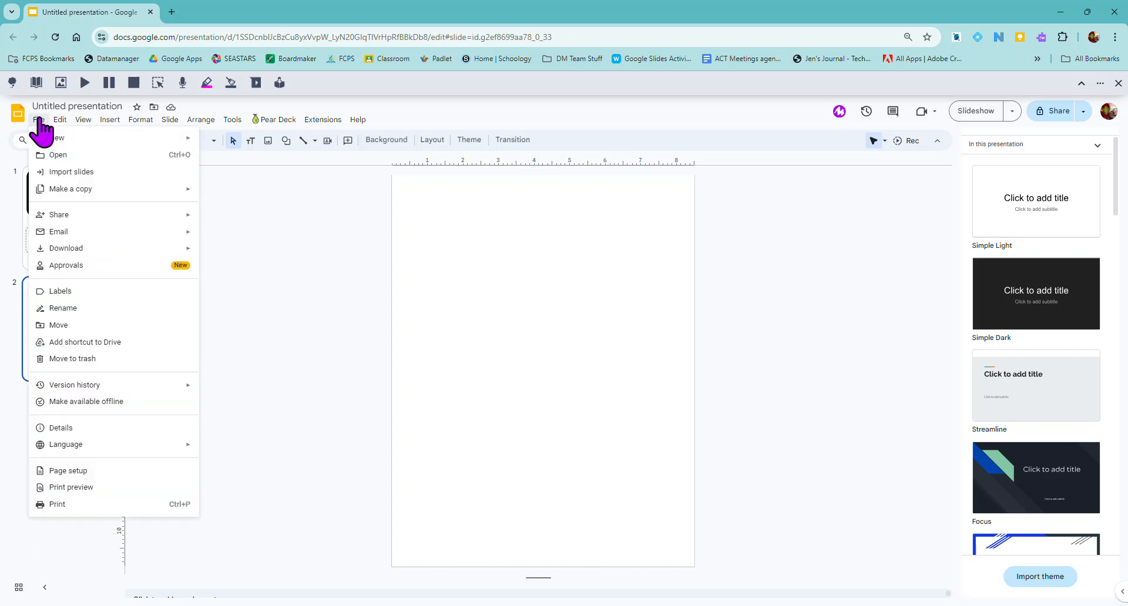
pyautogui.click(79, 471)
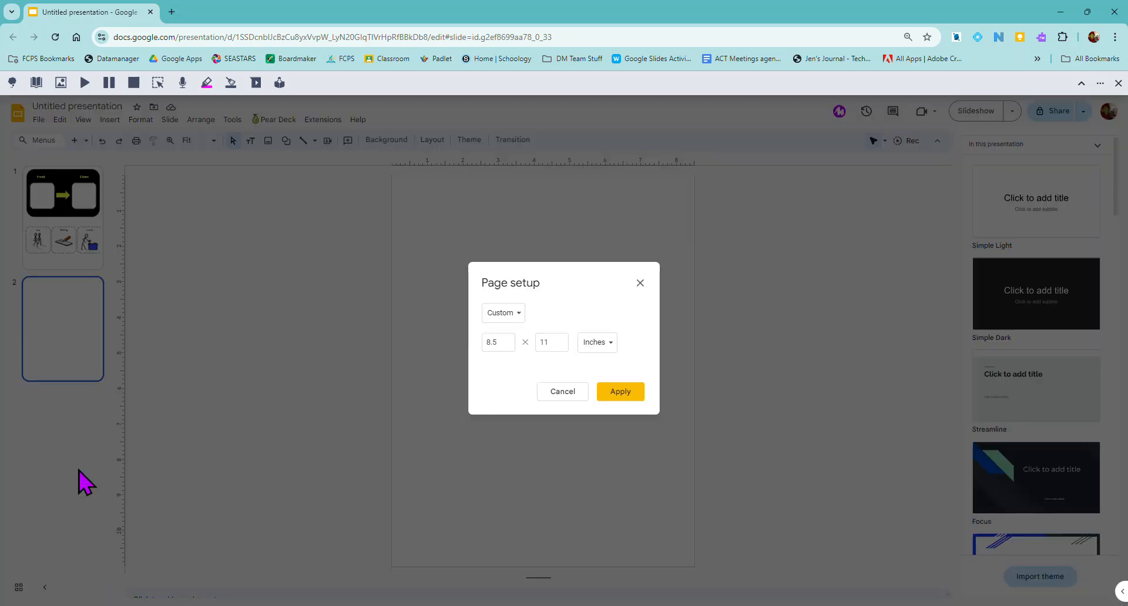
pyautogui.click(508, 313)
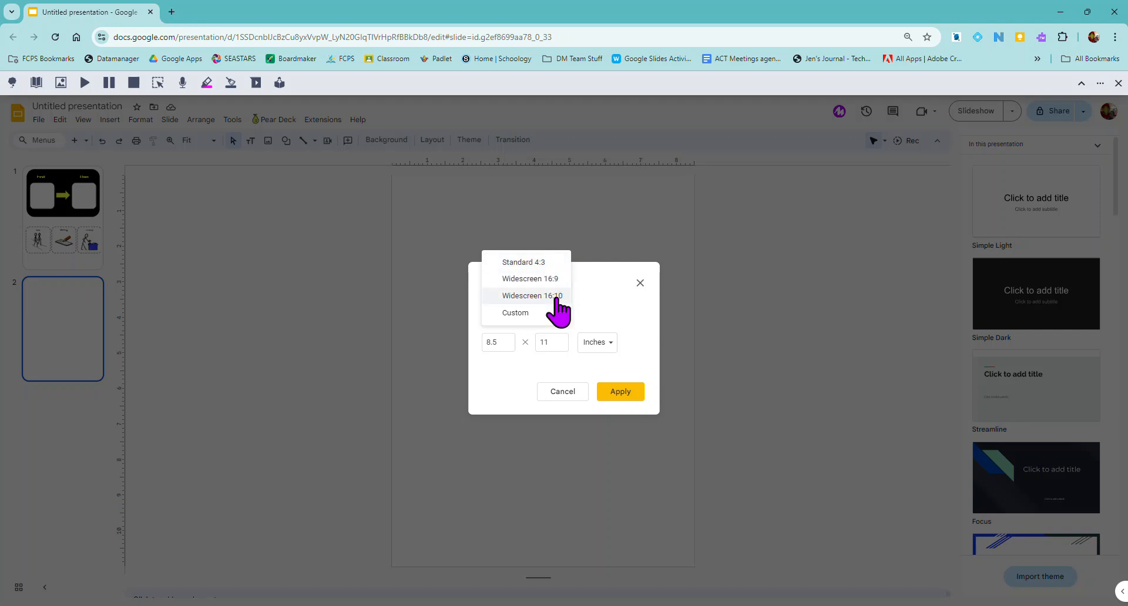
pyautogui.click(517, 313)
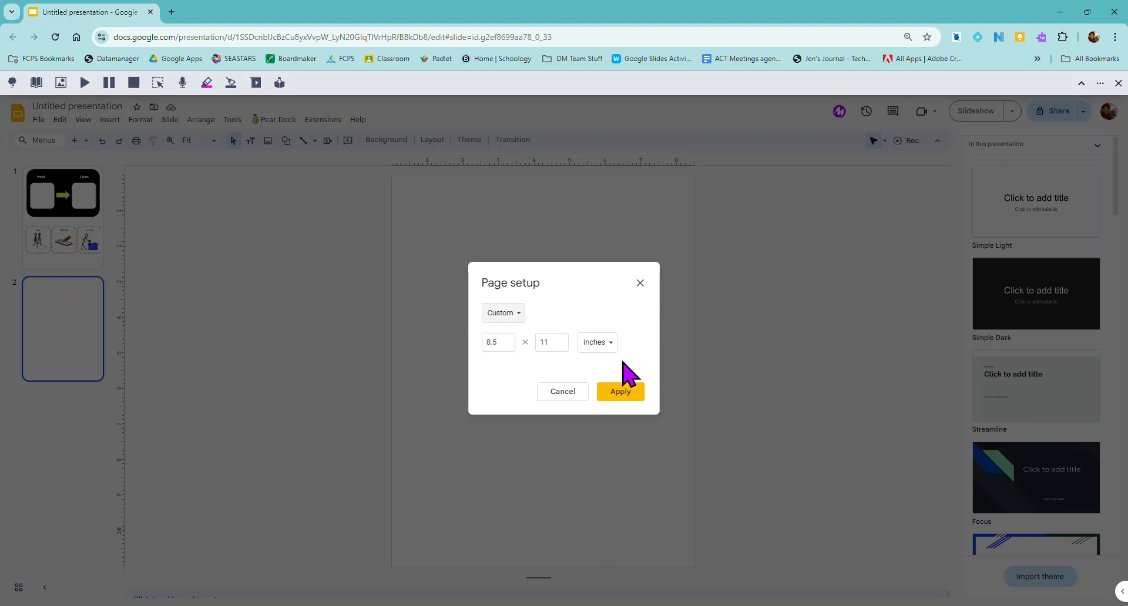
pyautogui.click(615, 399)
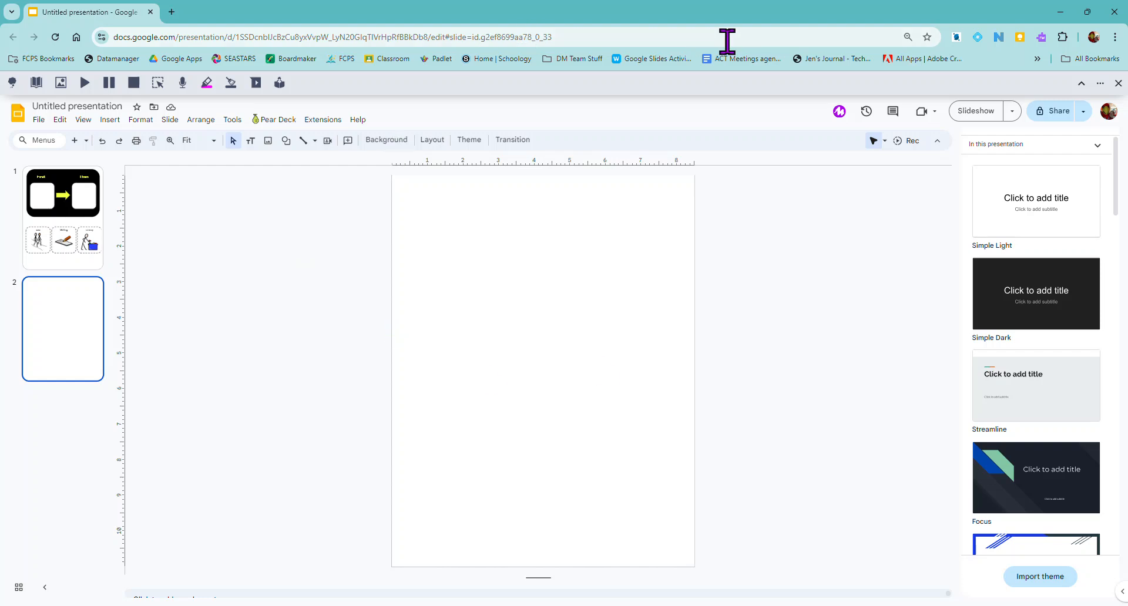
# Draw a large rectangle across the upper part of the blank second slide, nearly the full page width and about 4.4 inches tall
pyautogui.scroll(1, 752, 302)
pyautogui.scroll(-1, 752, 302)
pyautogui.click(286, 141)
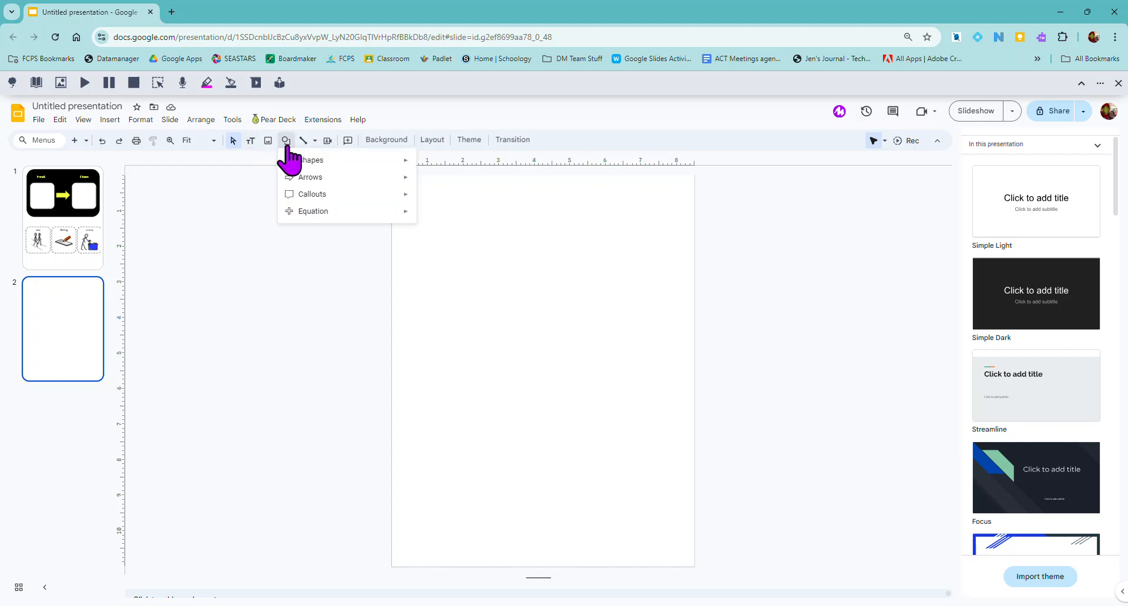
pyautogui.moveTo(335, 162)
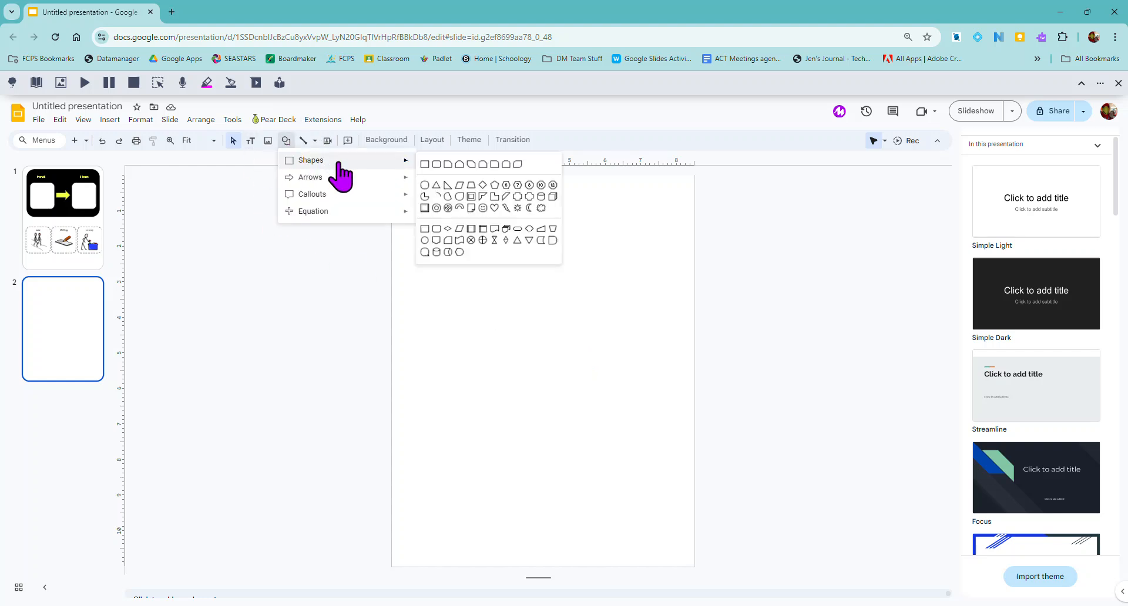
pyautogui.click(425, 164)
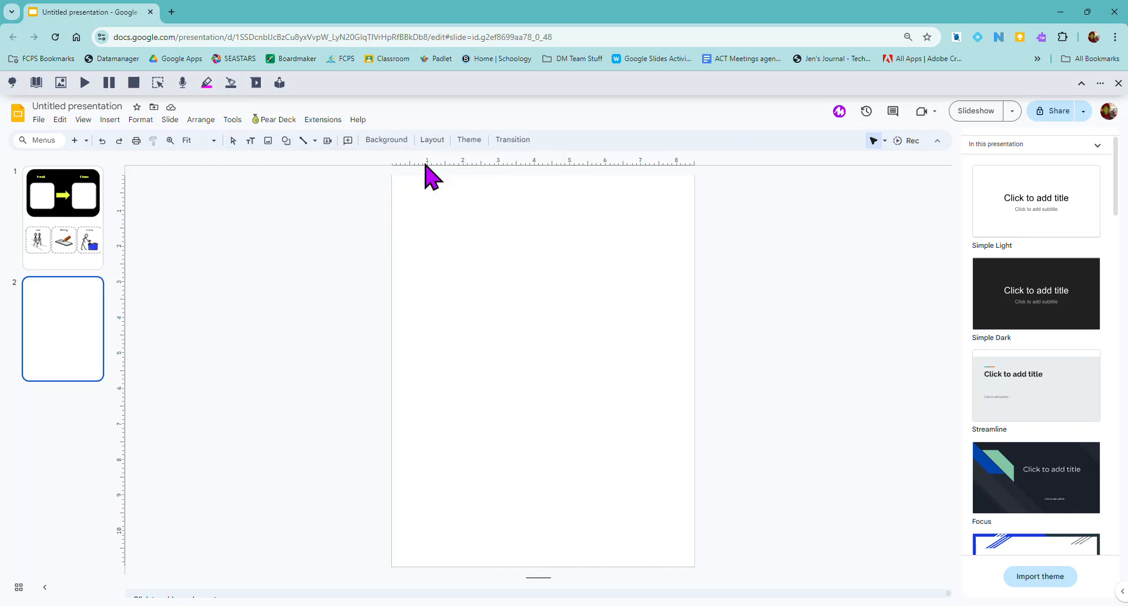
pyautogui.moveTo(405, 184); pyautogui.dragTo(685, 341)
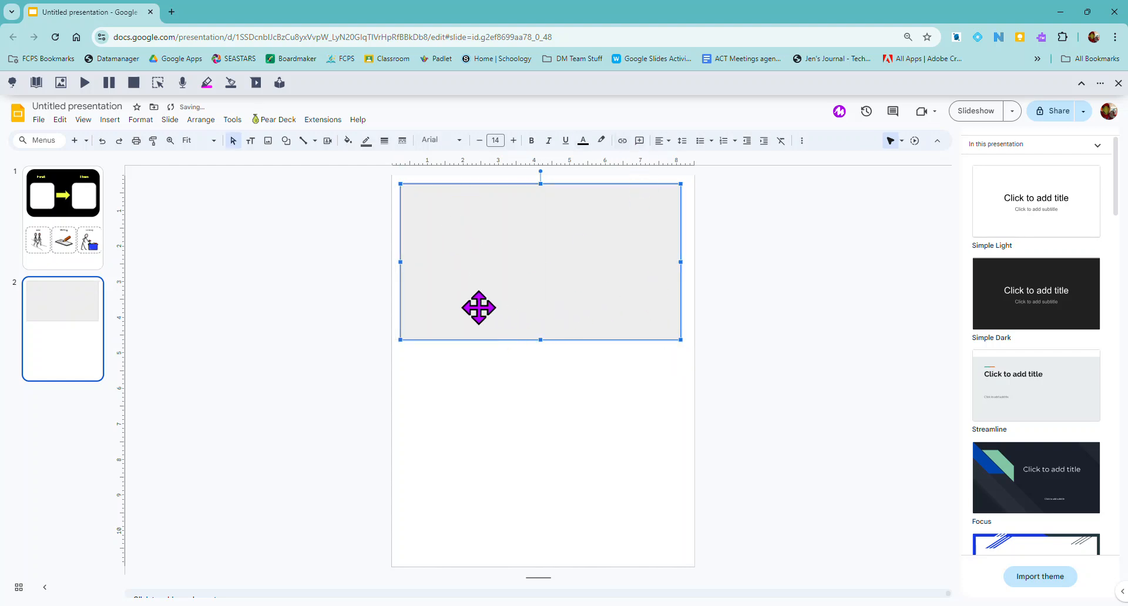
# Try black and then white as the large rectangle's fill colour
pyautogui.click(348, 141)
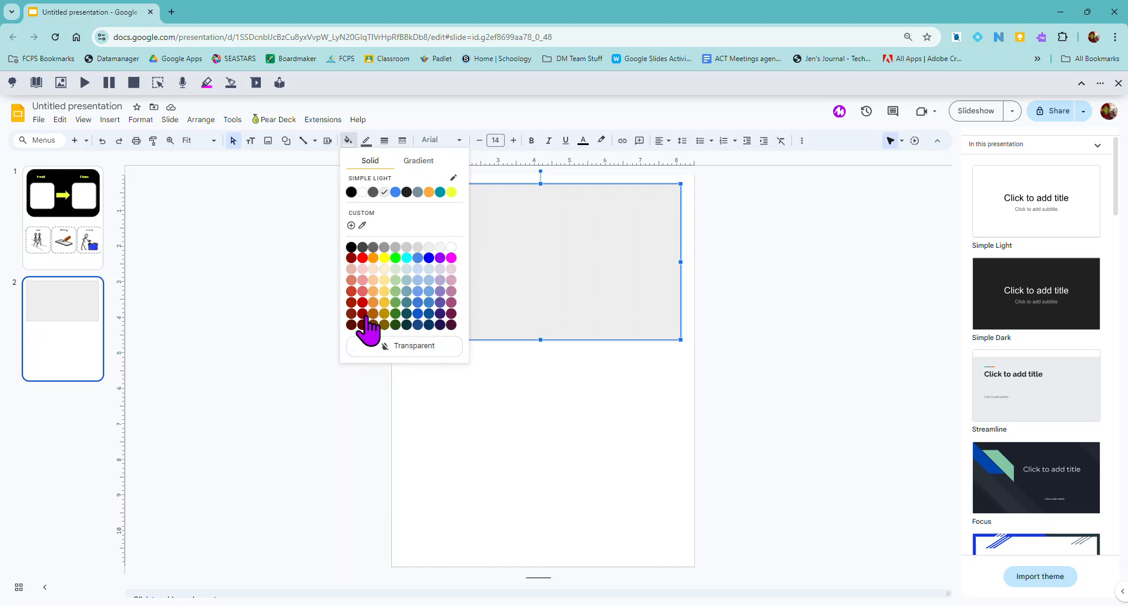
pyautogui.click(351, 247)
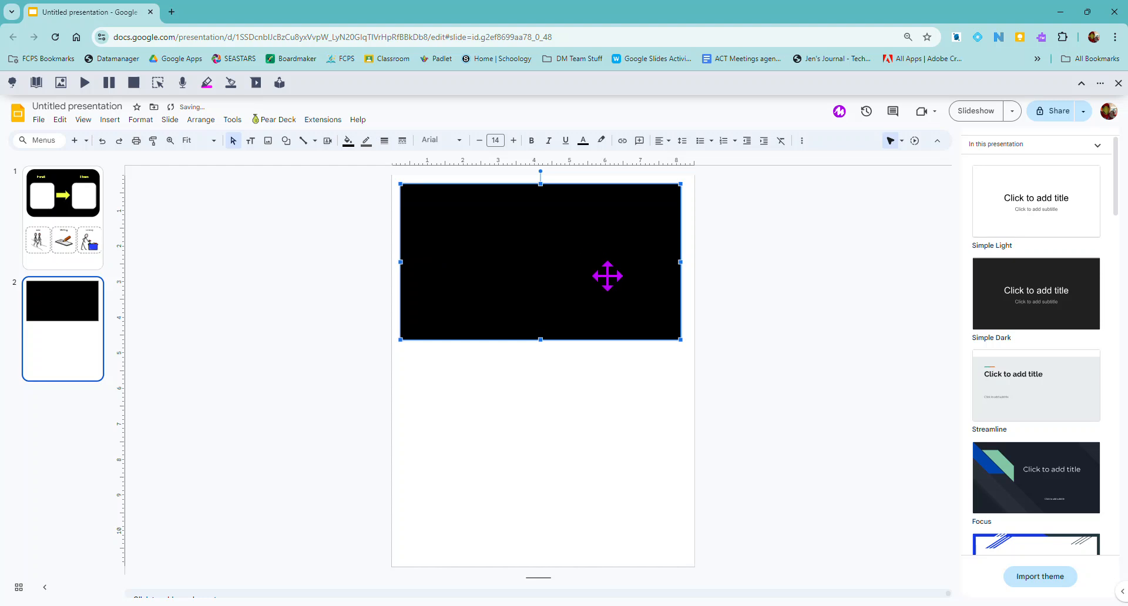
pyautogui.click(348, 141)
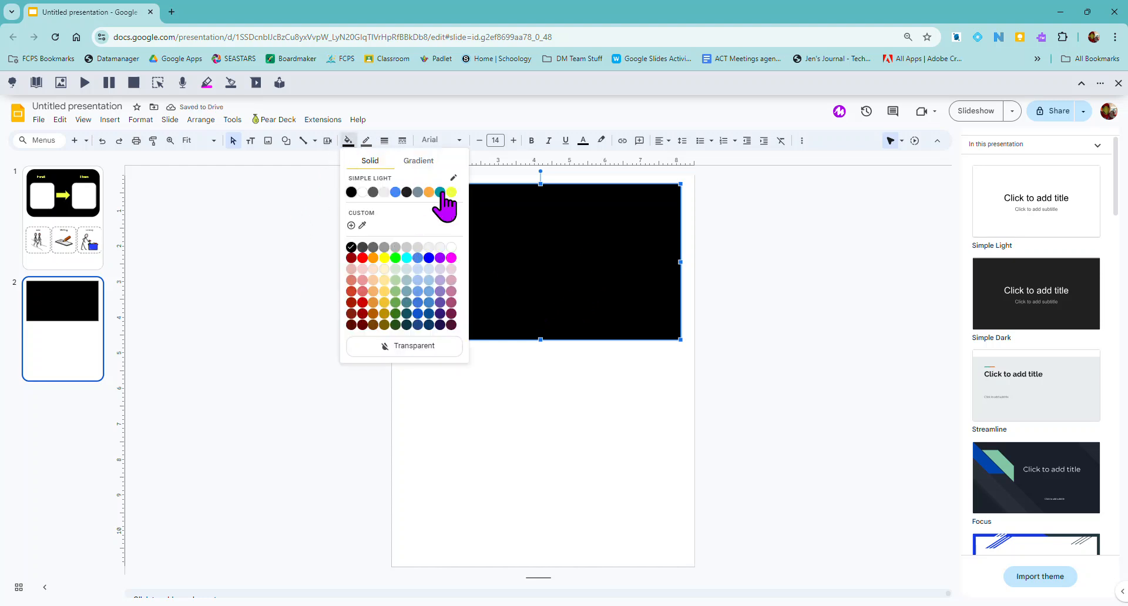
pyautogui.click(451, 248)
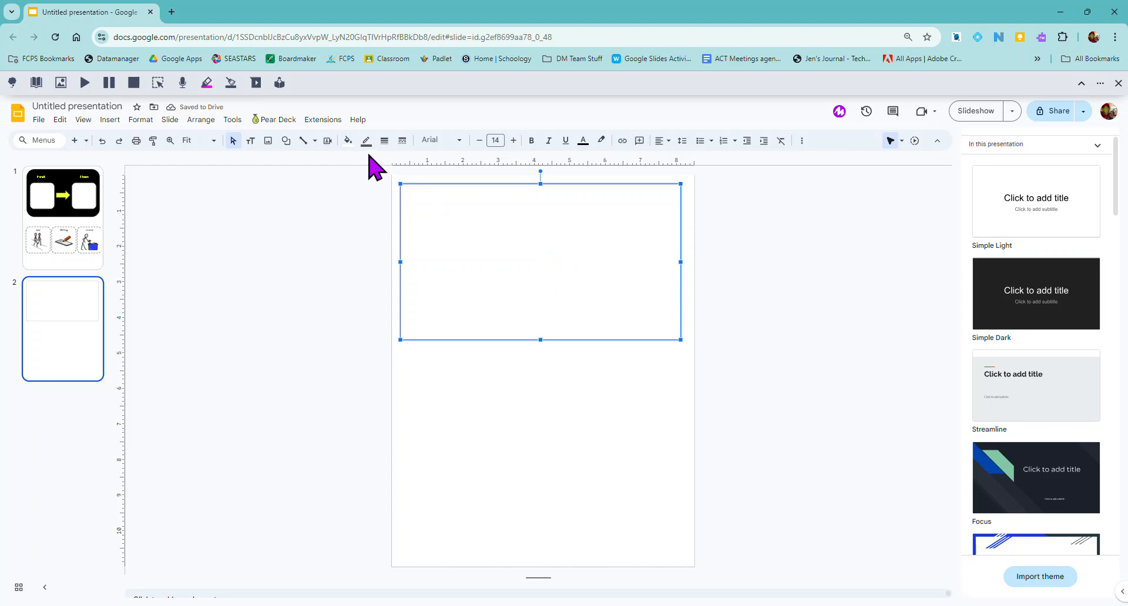
# Fill the large rectangle with pale yellow and deselect it
pyautogui.click(347, 141)
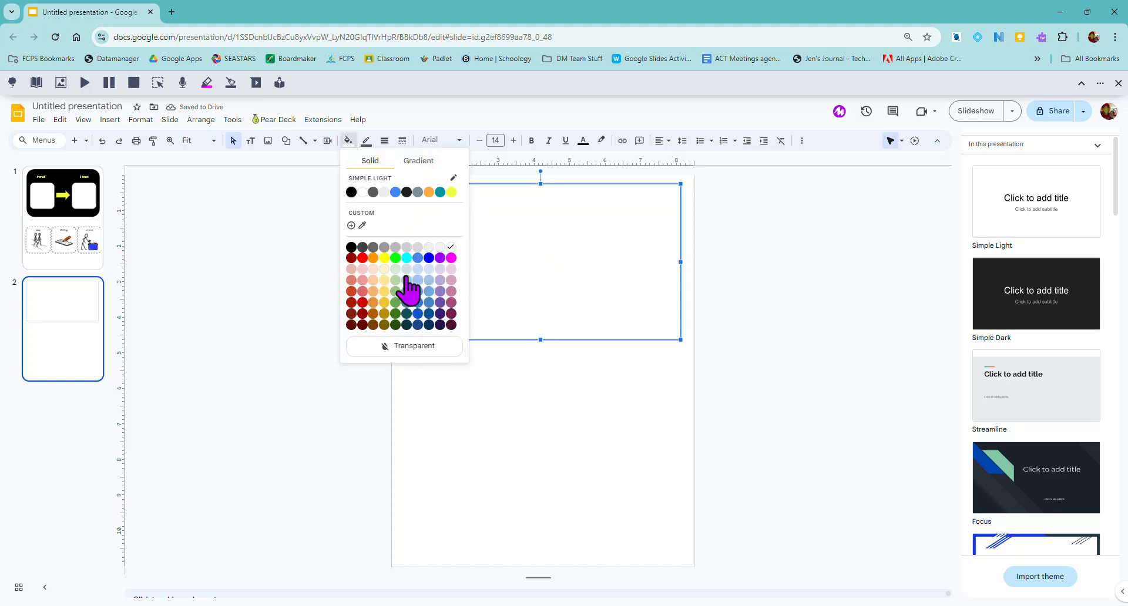
pyautogui.click(384, 269)
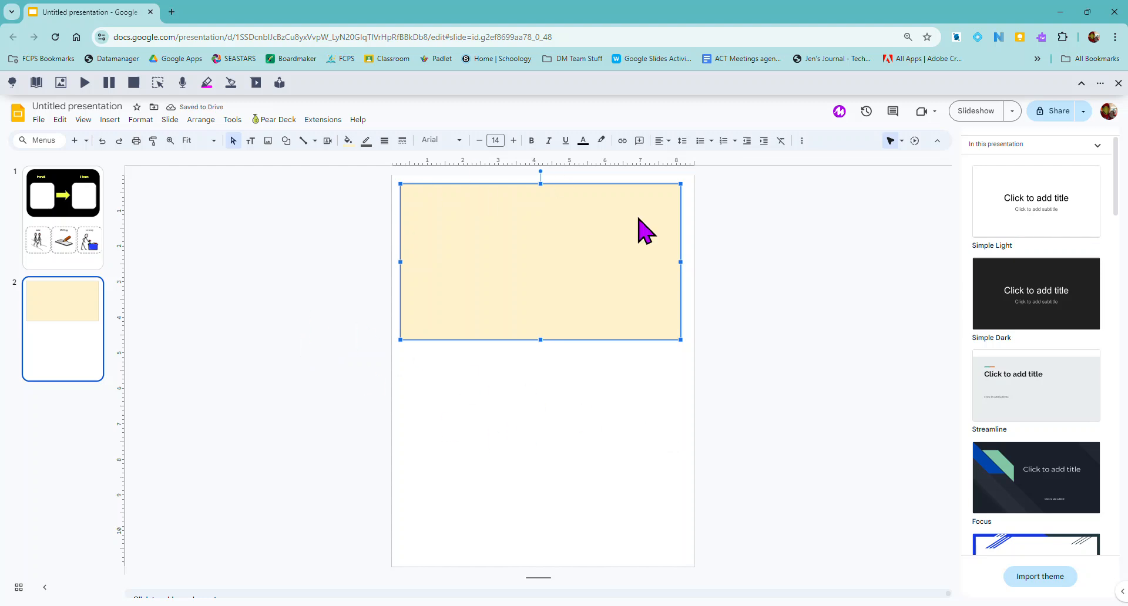
pyautogui.click(550, 388)
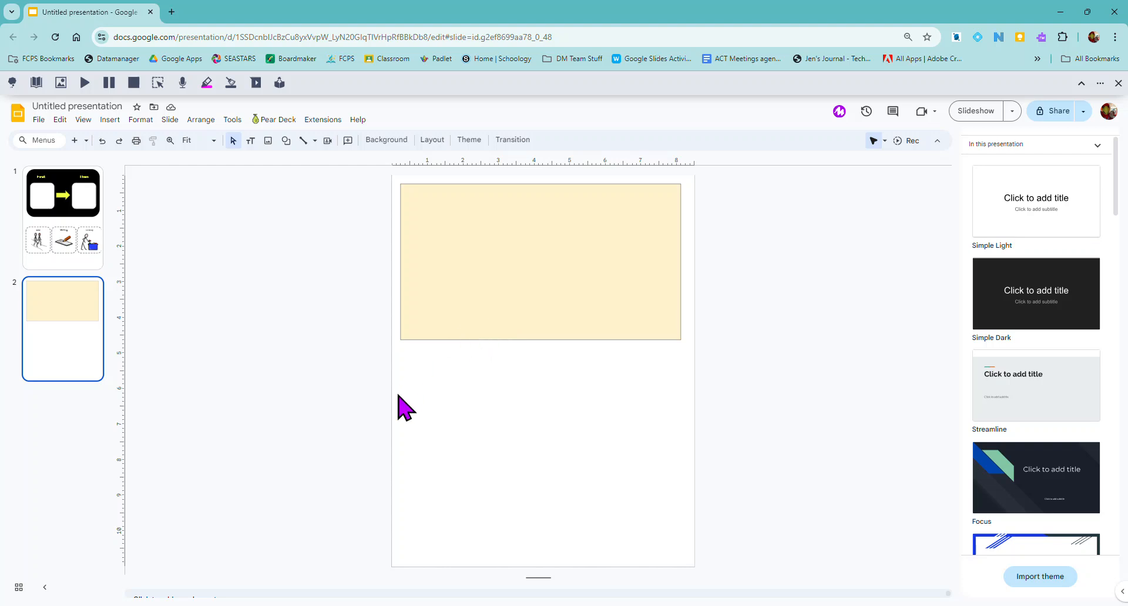
# Draw a smaller rectangle about 2.4 by 2.6 inches inside the left half of the yellow rectangle and adjust its position
pyautogui.click(286, 141)
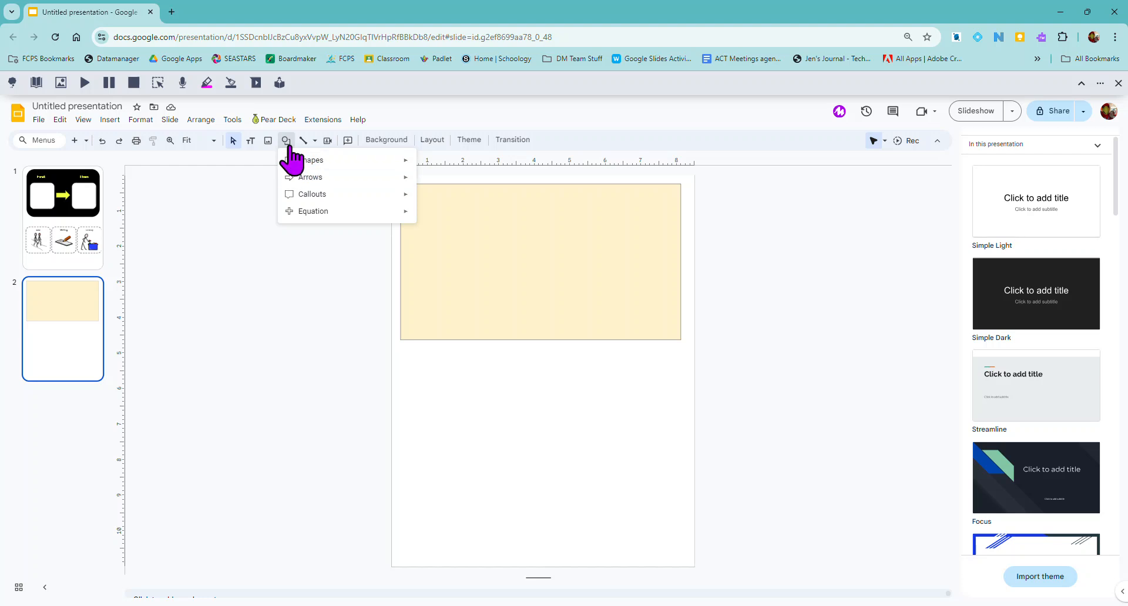
pyautogui.moveTo(285, 160)
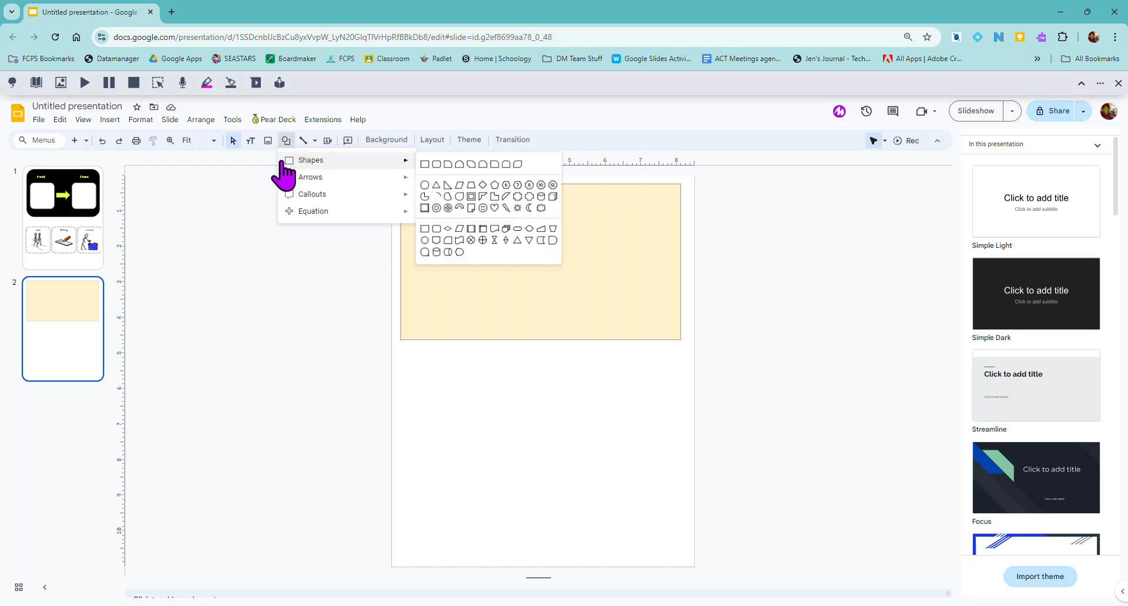
pyautogui.click(425, 165)
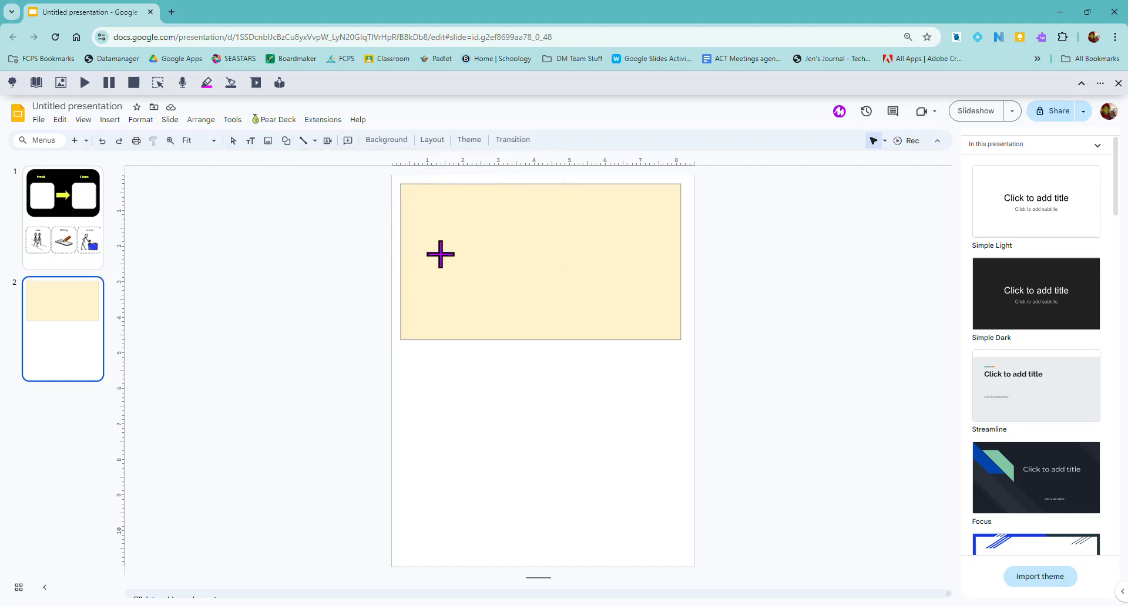
pyautogui.moveTo(425, 214)
pyautogui.mouseDown()
pyautogui.moveTo(438, 297)
pyautogui.moveTo(466, 311)
pyautogui.moveTo(512, 307)
pyautogui.mouseUp()
pyautogui.moveTo(489, 267); pyautogui.dragTo(482, 274)
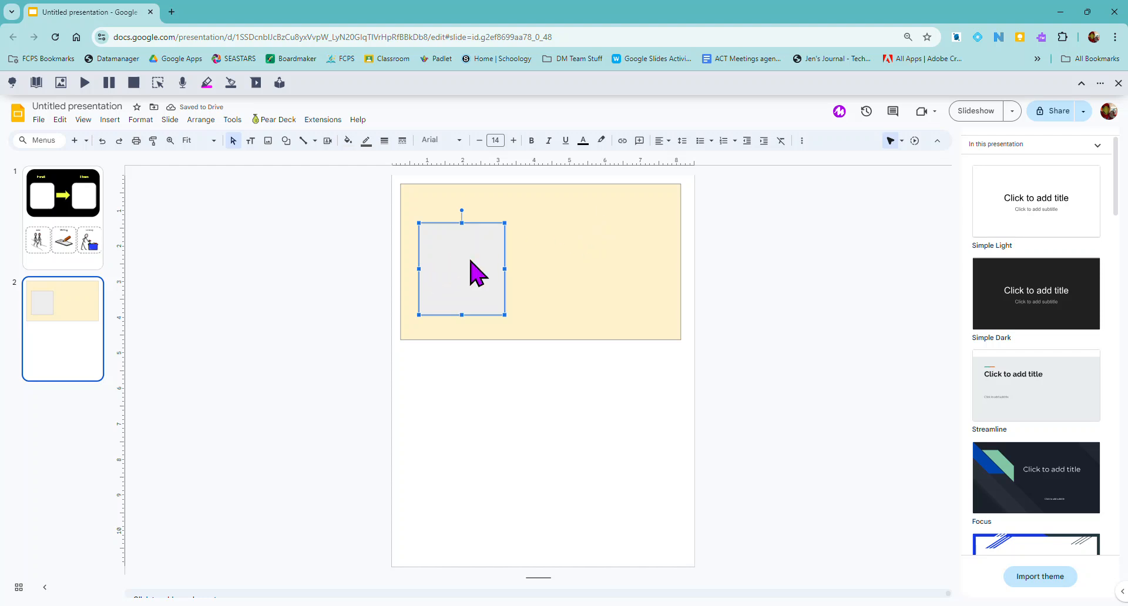
# Try copying and pasting the small grey rectangle into the right half of the yellow rectangle, and delete the copy
pyautogui.rightClick(471, 261)
pyautogui.click(497, 287)
pyautogui.rightClick(554, 264)
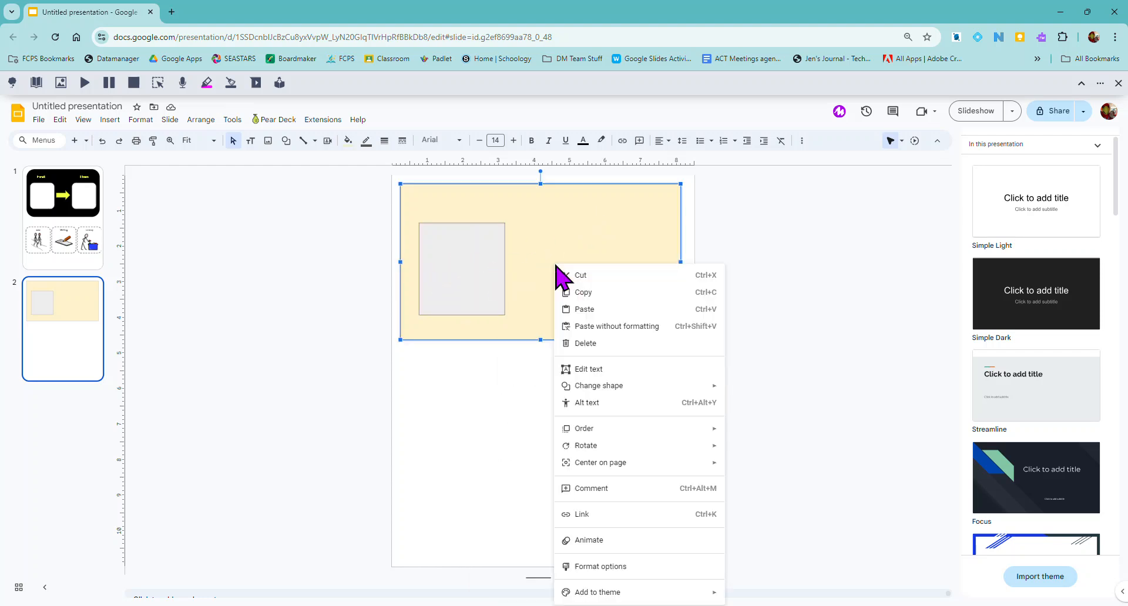
pyautogui.click(485, 401)
pyautogui.rightClick(500, 403)
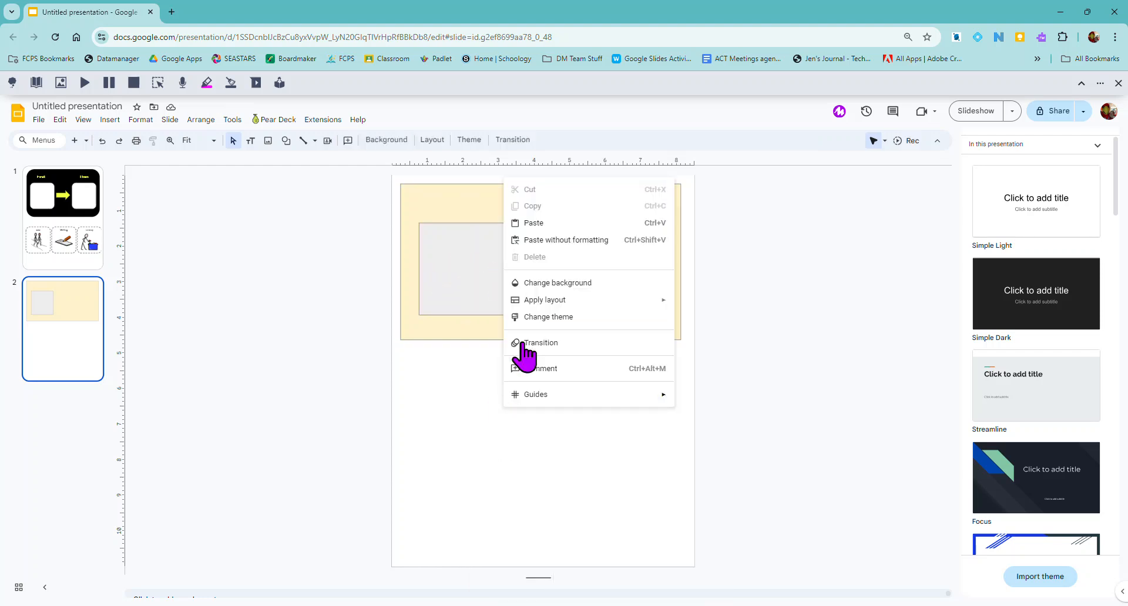
pyautogui.click(559, 225)
pyautogui.moveTo(479, 276); pyautogui.dragTo(633, 270)
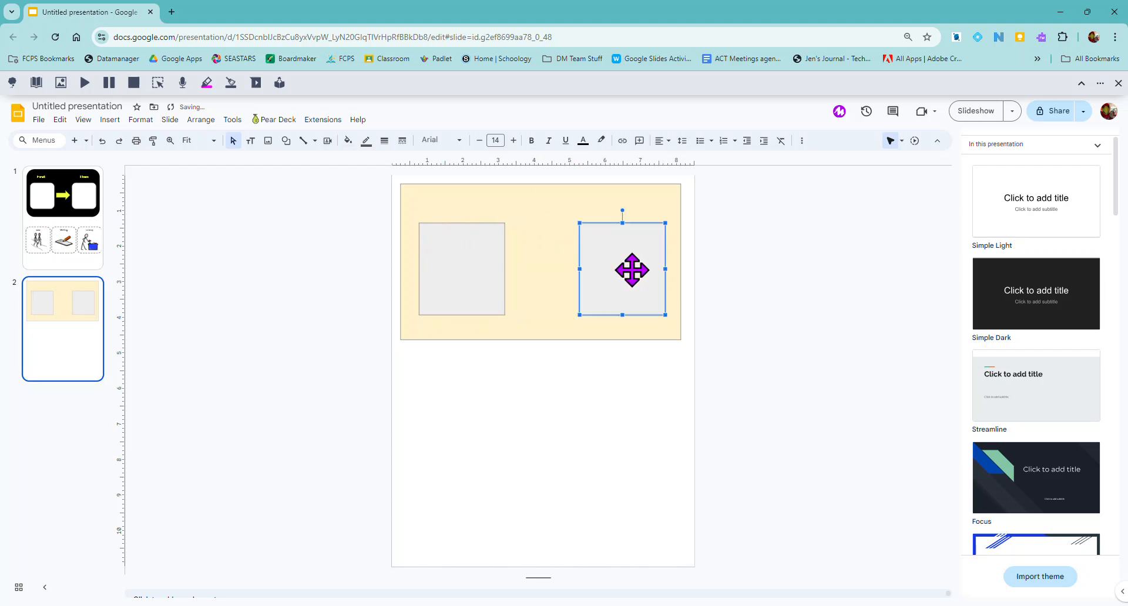
pyautogui.press('Delete')
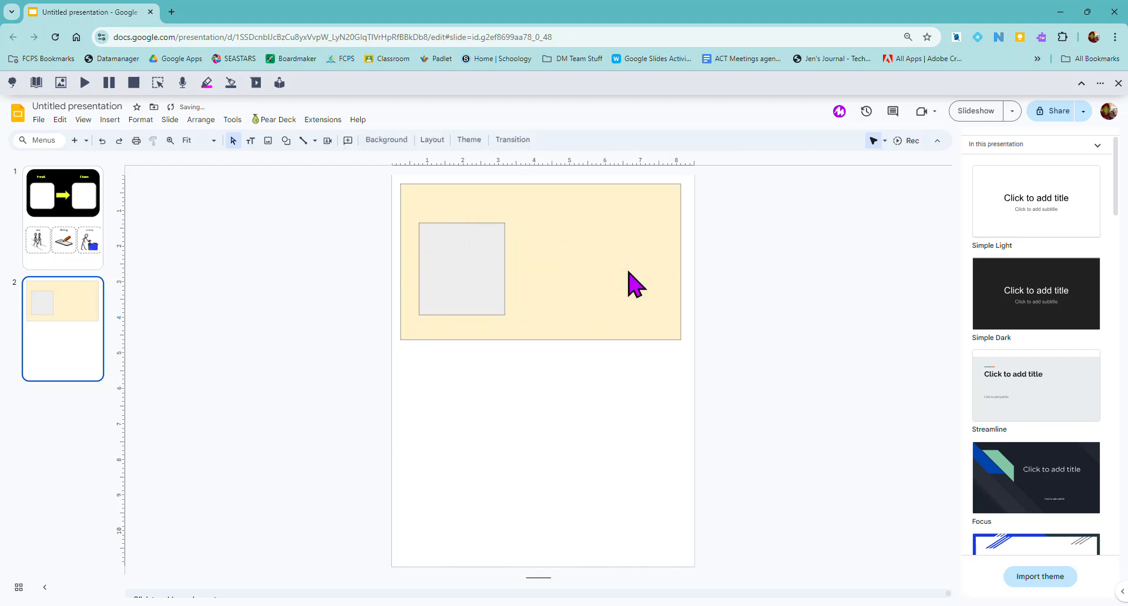
# Duplicate the small grey rectangle and place the duplicate level with it in the right half of the yellow rectangle
pyautogui.click(487, 275)
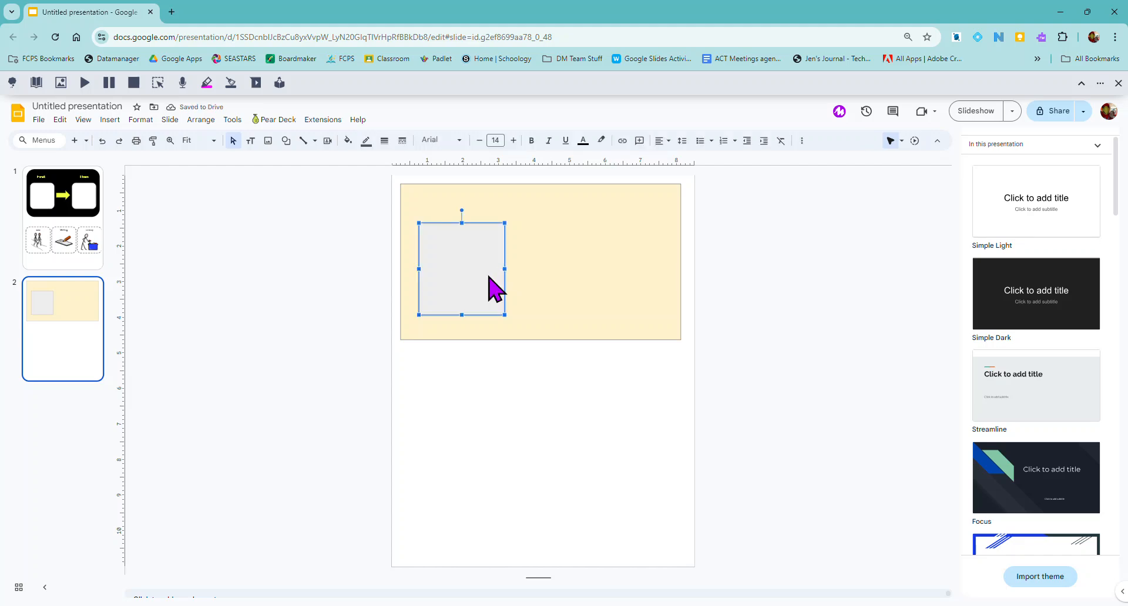
pyautogui.hotkey('ctrl', 'd')
pyautogui.moveTo(495, 288); pyautogui.dragTo(620, 269)
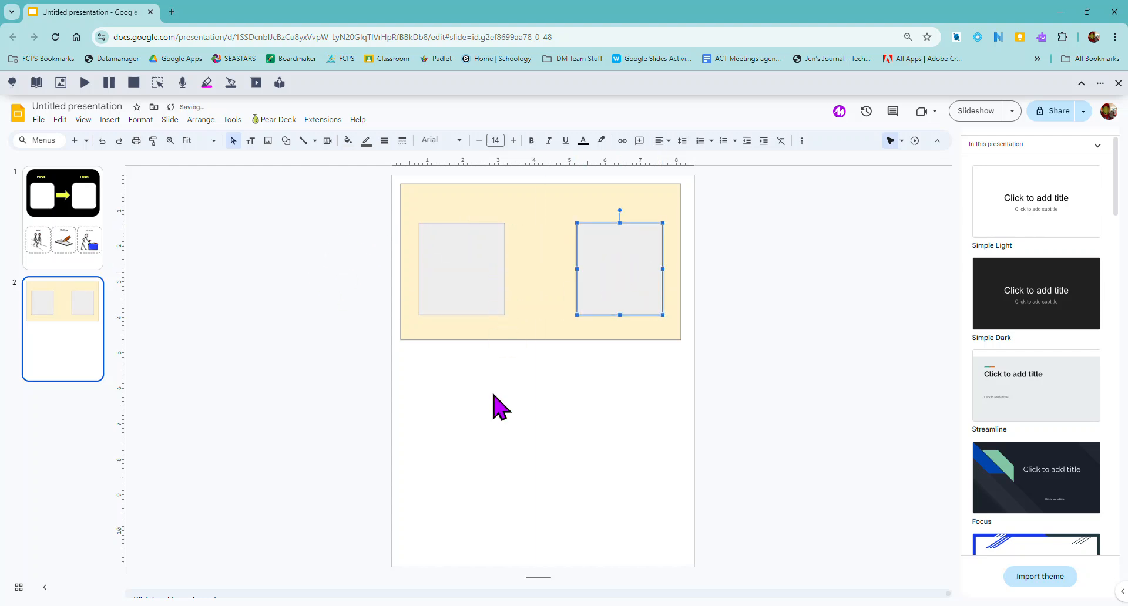
pyautogui.click(564, 434)
pyautogui.click(466, 291)
pyautogui.click(608, 289)
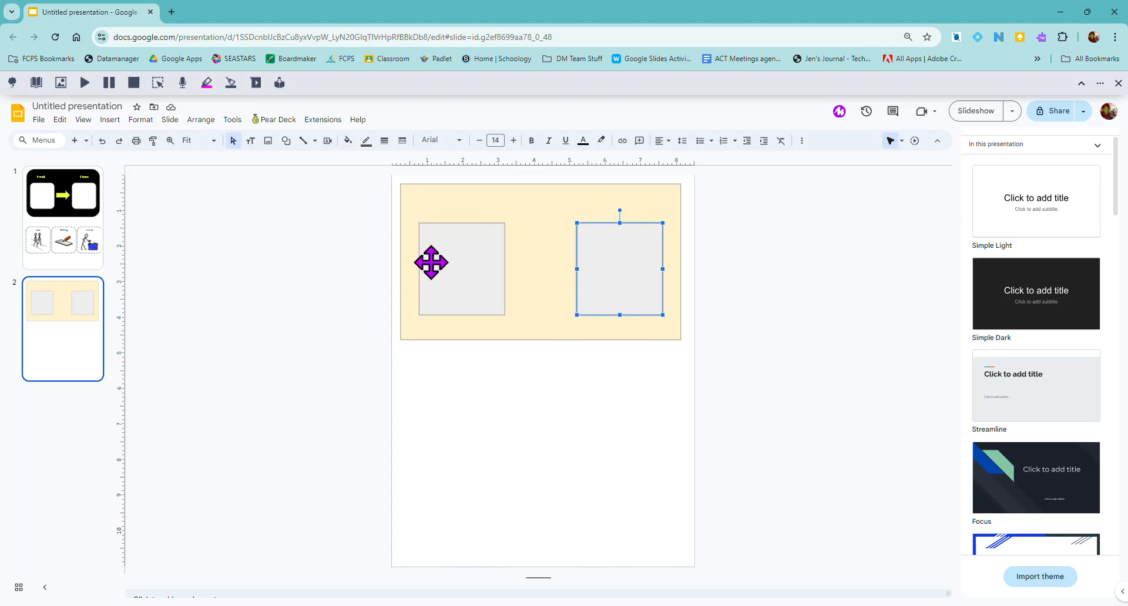
pyautogui.click(450, 412)
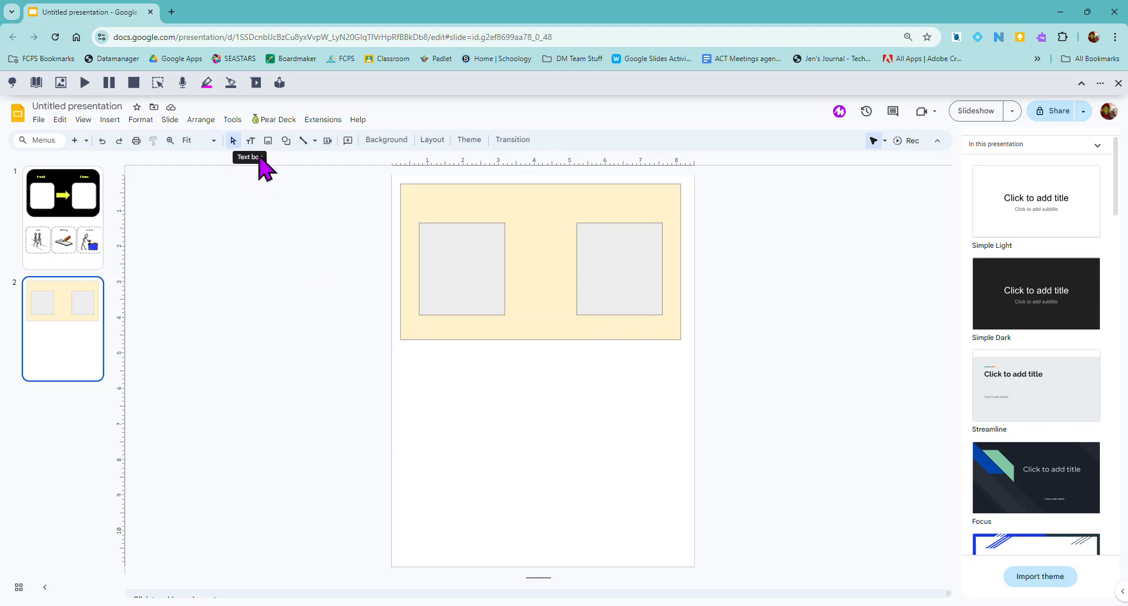
# Add a text box above the left grey rectangle reading "First" in bold Calibri, size 26
pyautogui.click(251, 141)
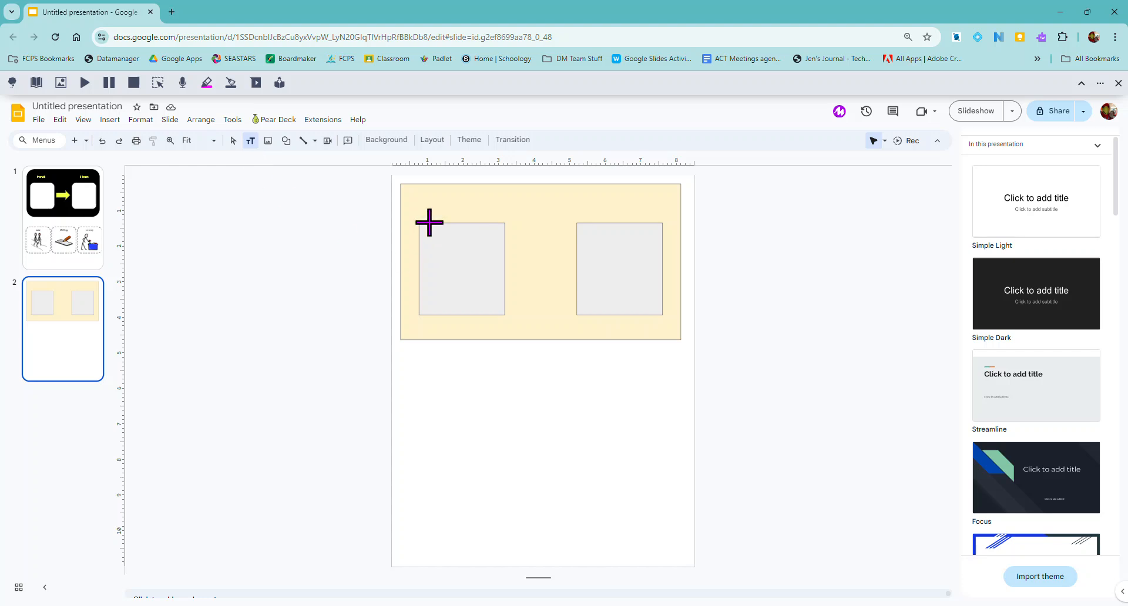
pyautogui.moveTo(425, 195); pyautogui.dragTo(504, 218)
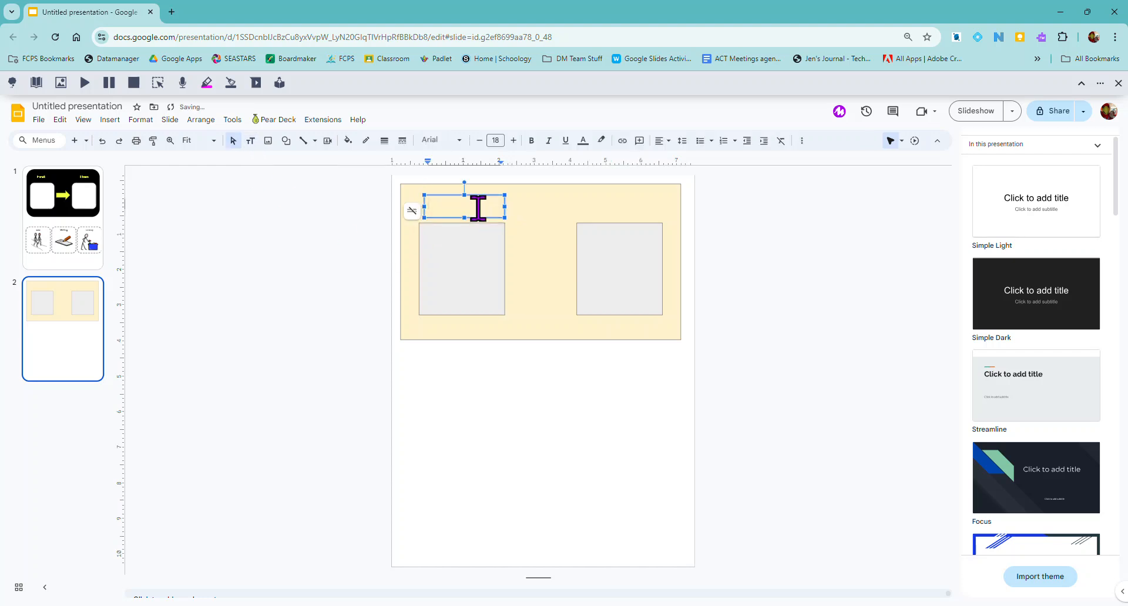
pyautogui.click(442, 141)
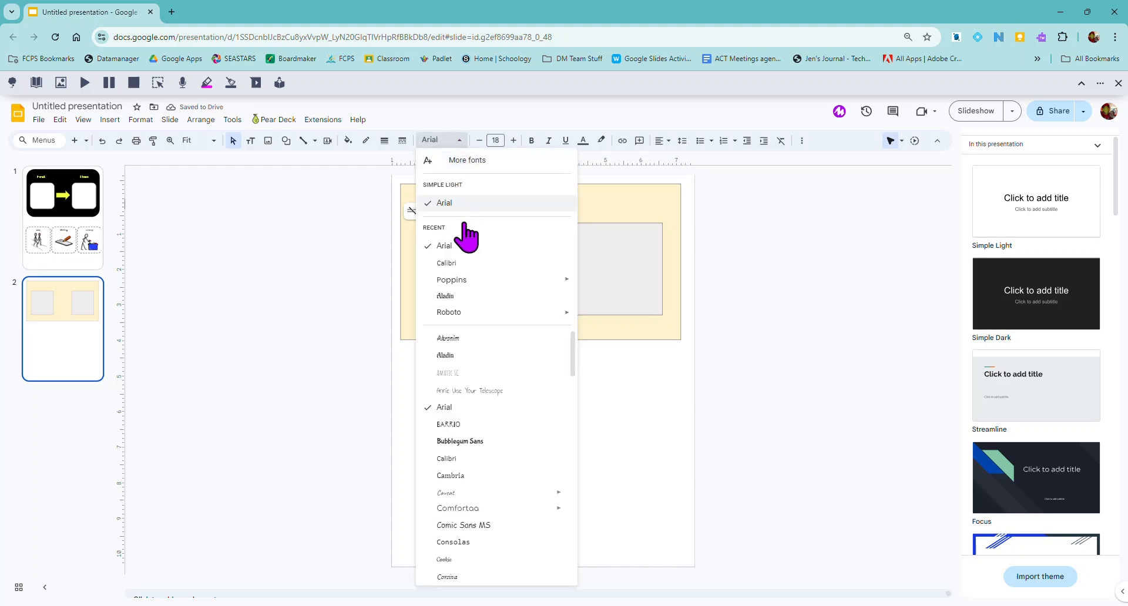
pyautogui.click(471, 263)
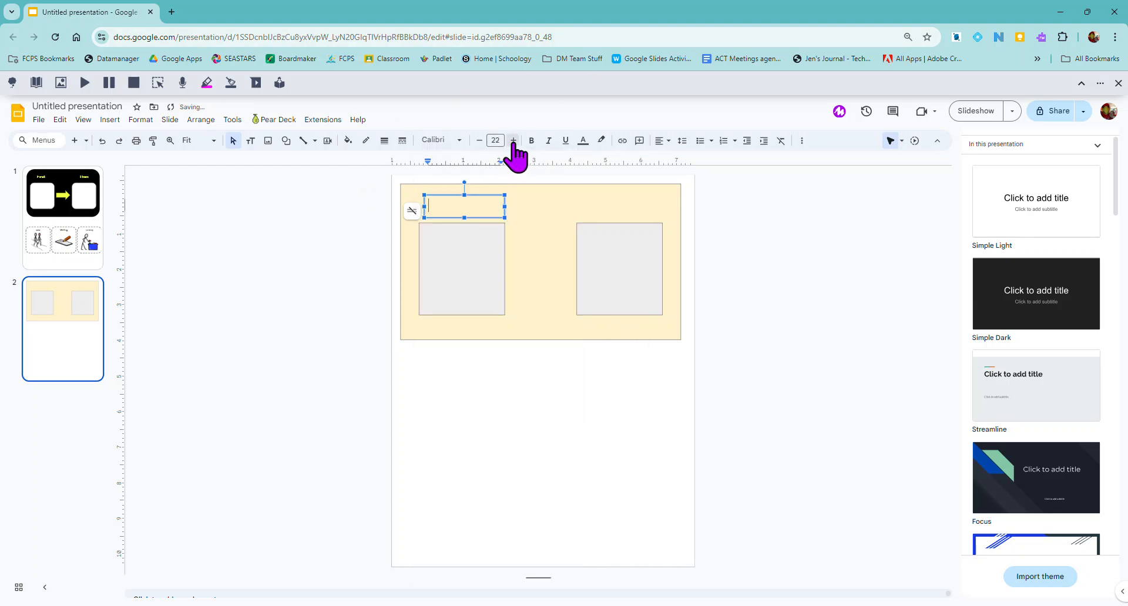
pyautogui.click(531, 141)
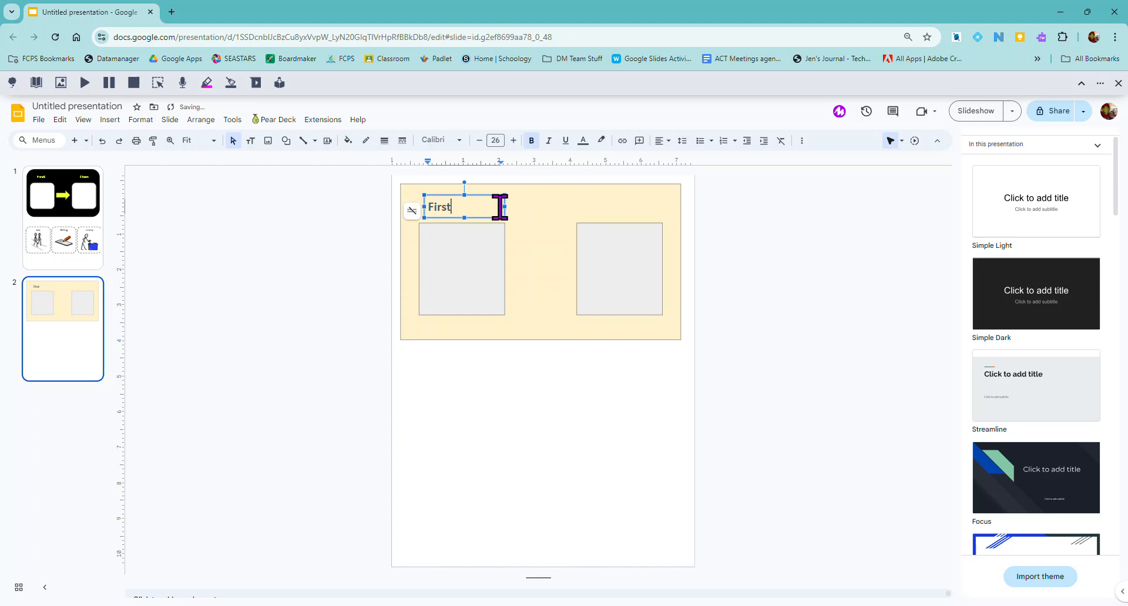
# Narrow the "First" text box to fit its text and centre it above the left grey rectangle
pyautogui.click(503, 207)
pyautogui.moveTo(476, 204); pyautogui.dragTo(459, 207)
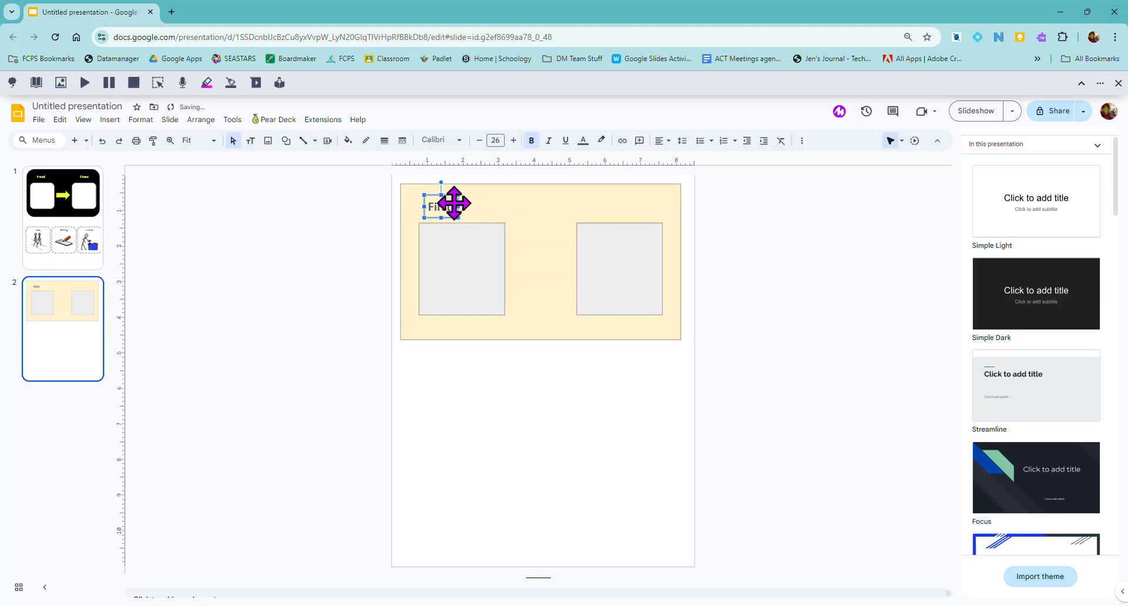
pyautogui.moveTo(442, 199); pyautogui.dragTo(463, 203)
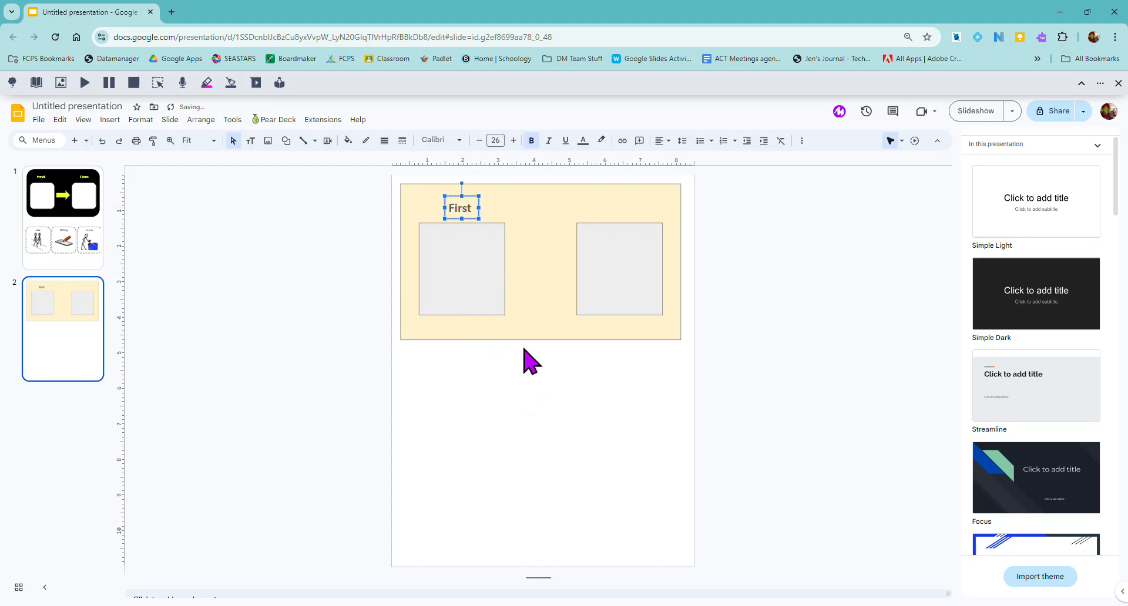
# Draw a text box above the right grey rectangle and set its font to Calibri
pyautogui.click(619, 199)
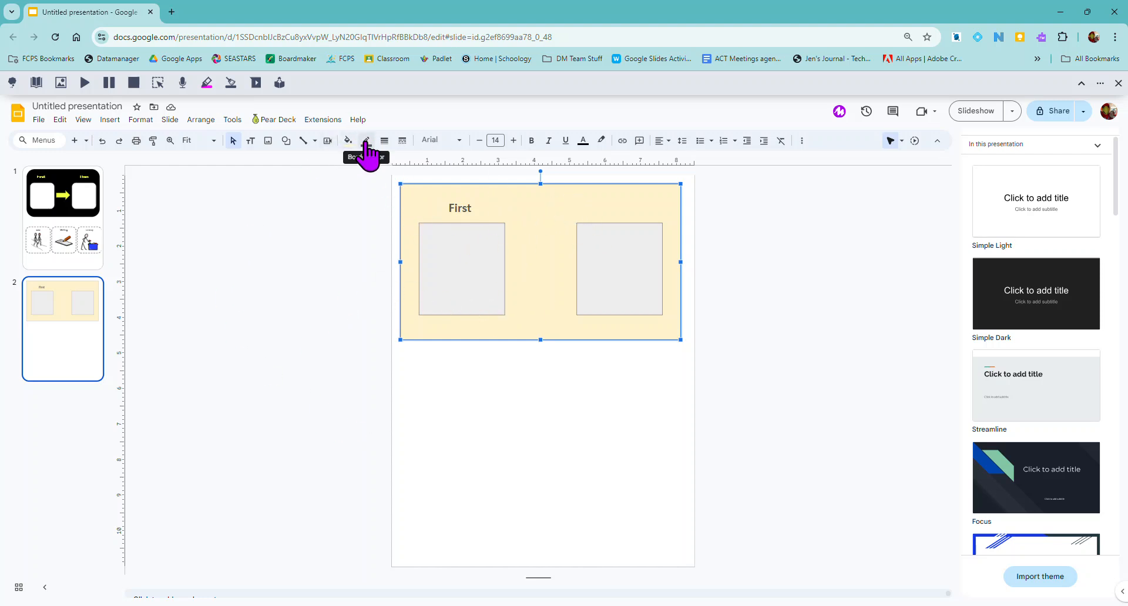
pyautogui.click(250, 141)
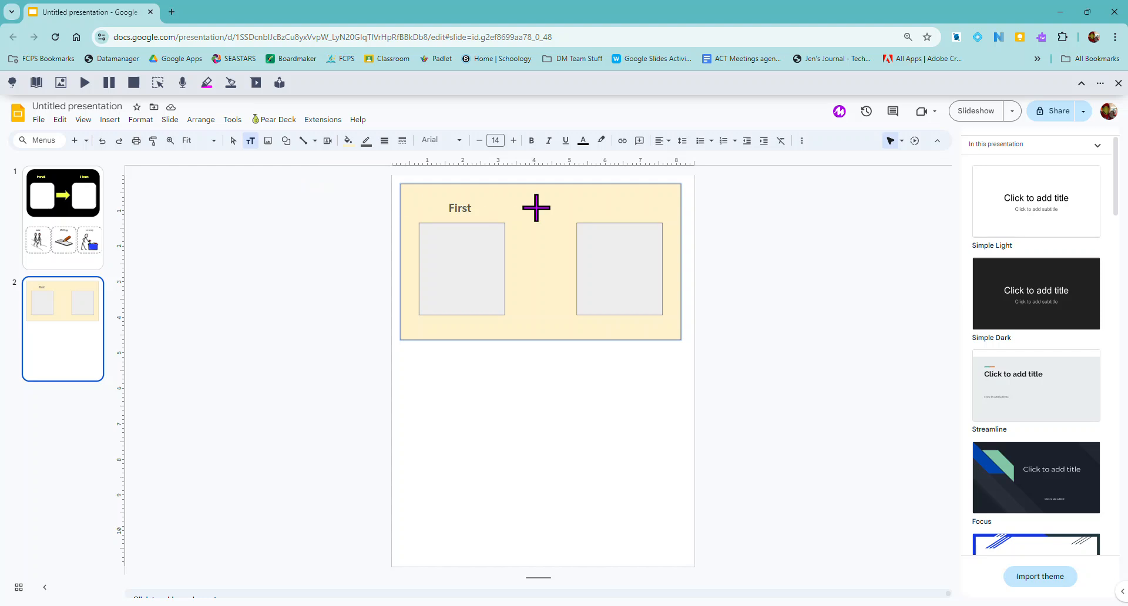
pyautogui.moveTo(588, 198); pyautogui.dragTo(646, 219)
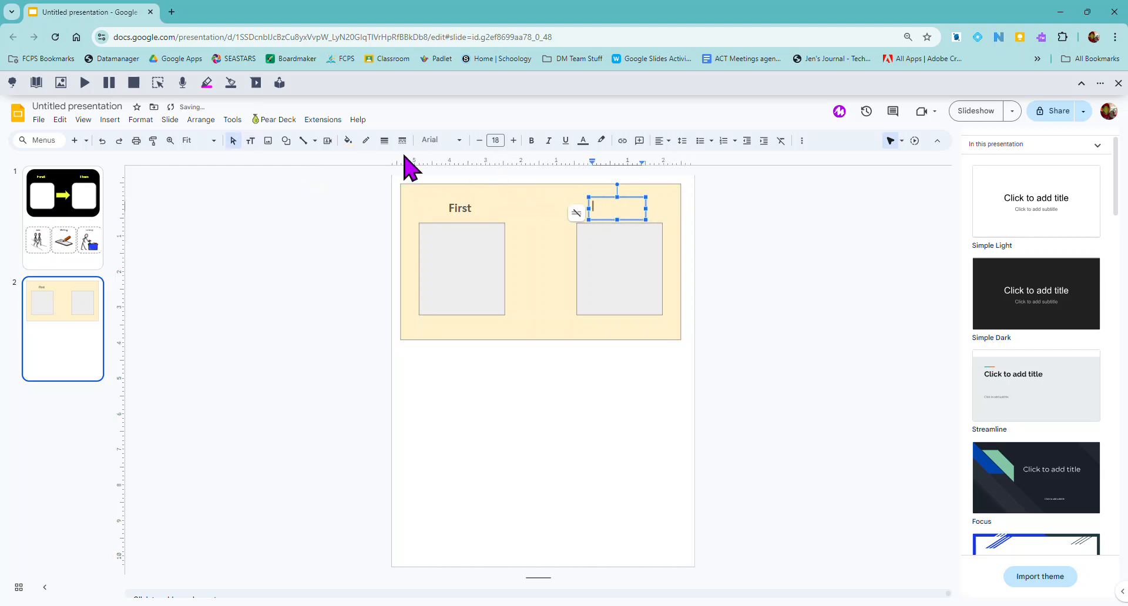
pyautogui.click(450, 141)
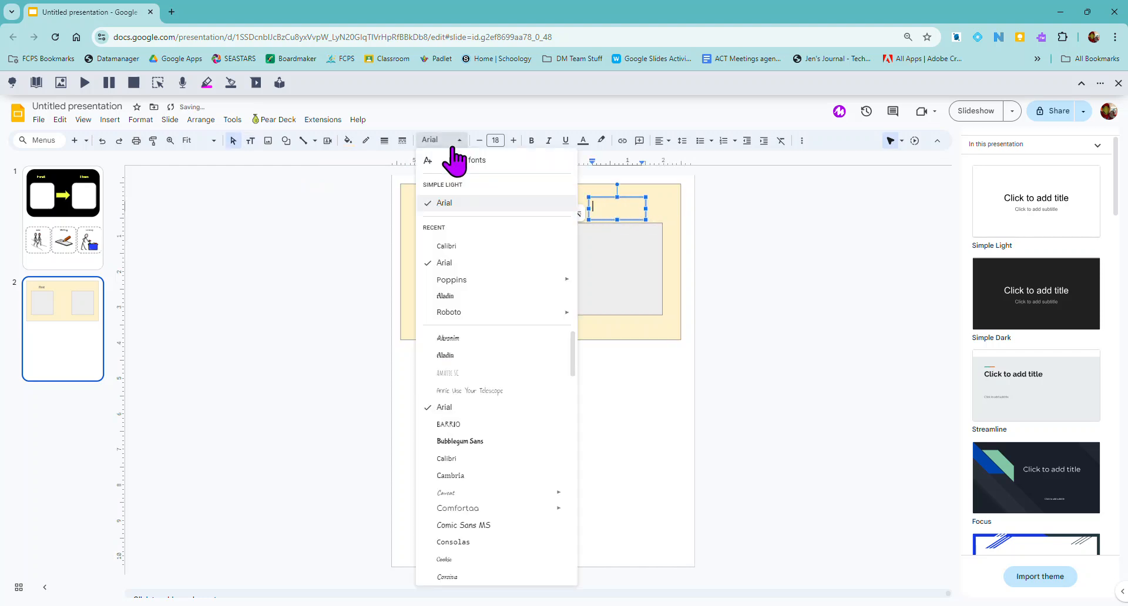
pyautogui.click(487, 247)
# Match the new text box to the "First" label with size 26 and bold, and enter "Then" in it
pyautogui.click(503, 142)
pyautogui.click(463, 209)
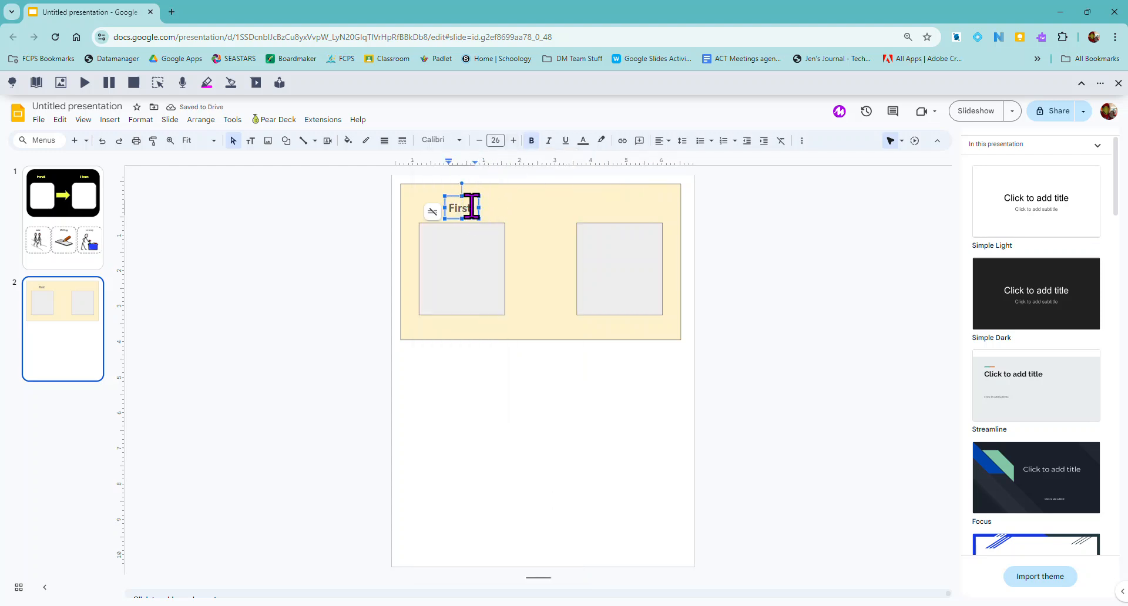
pyautogui.click(612, 205)
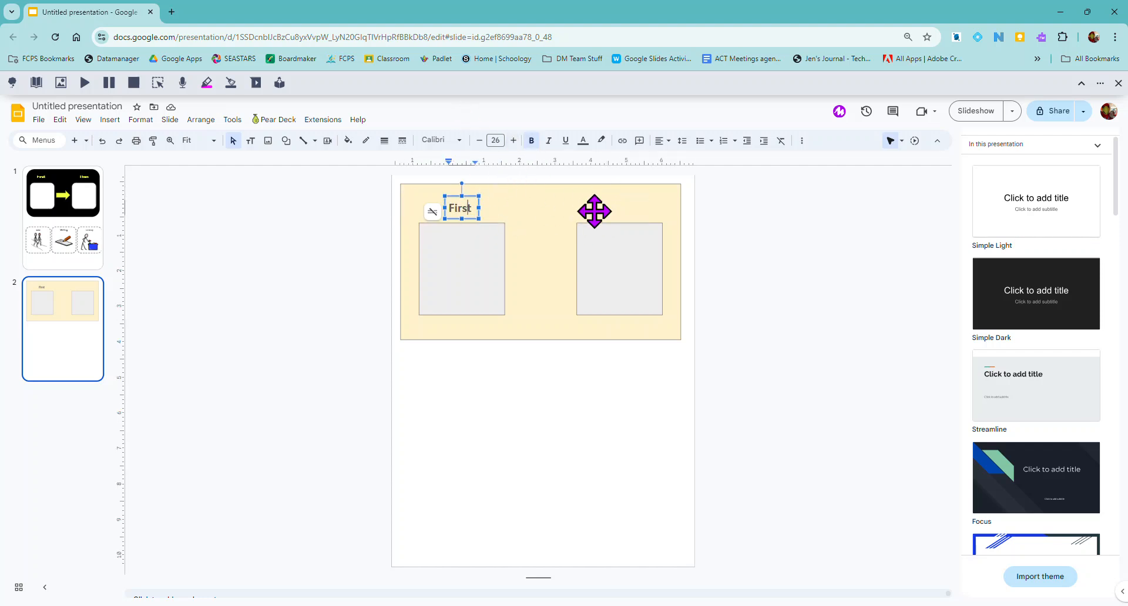
pyautogui.click(514, 141)
pyautogui.click(513, 141)
pyautogui.click(531, 141)
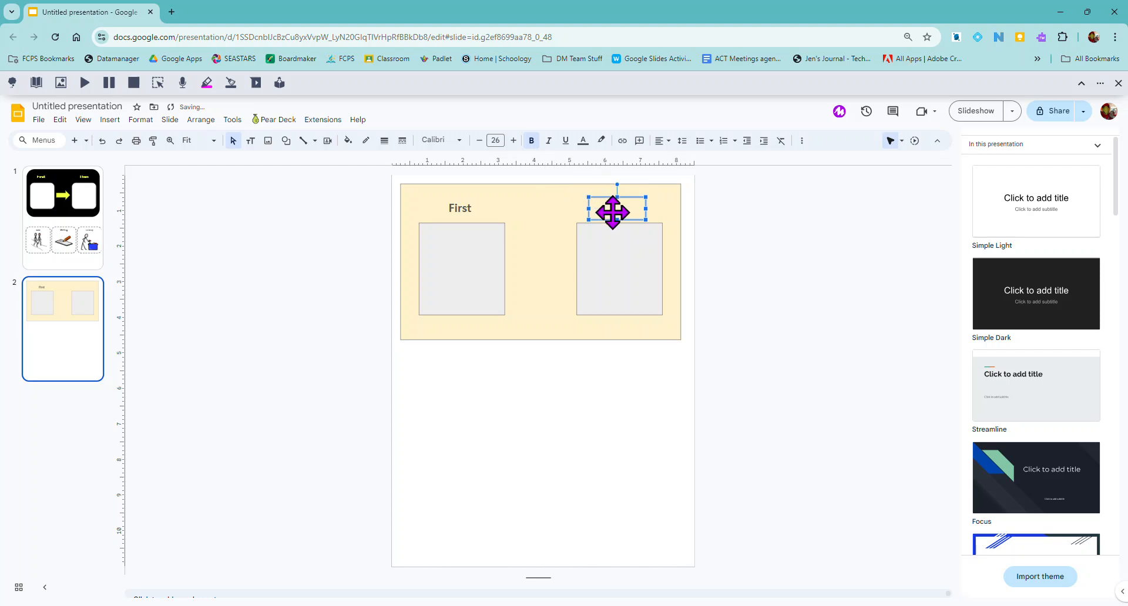
pyautogui.write('Then')
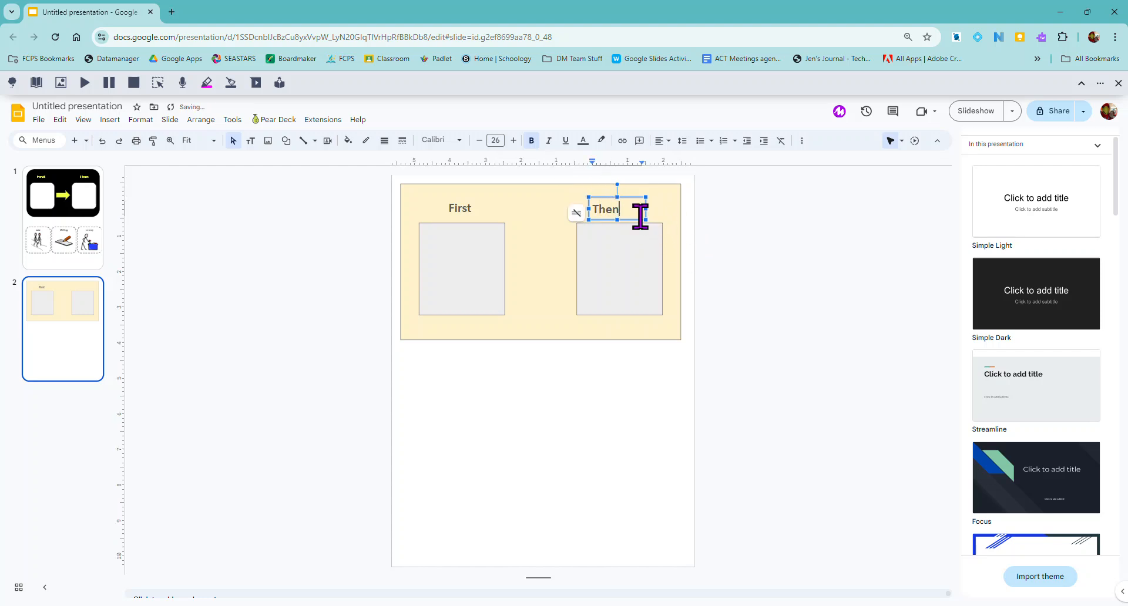
# Narrow the "Then" text box to fit its text and centre it above the right grey rectangle
pyautogui.moveTo(646, 207); pyautogui.dragTo(629, 209)
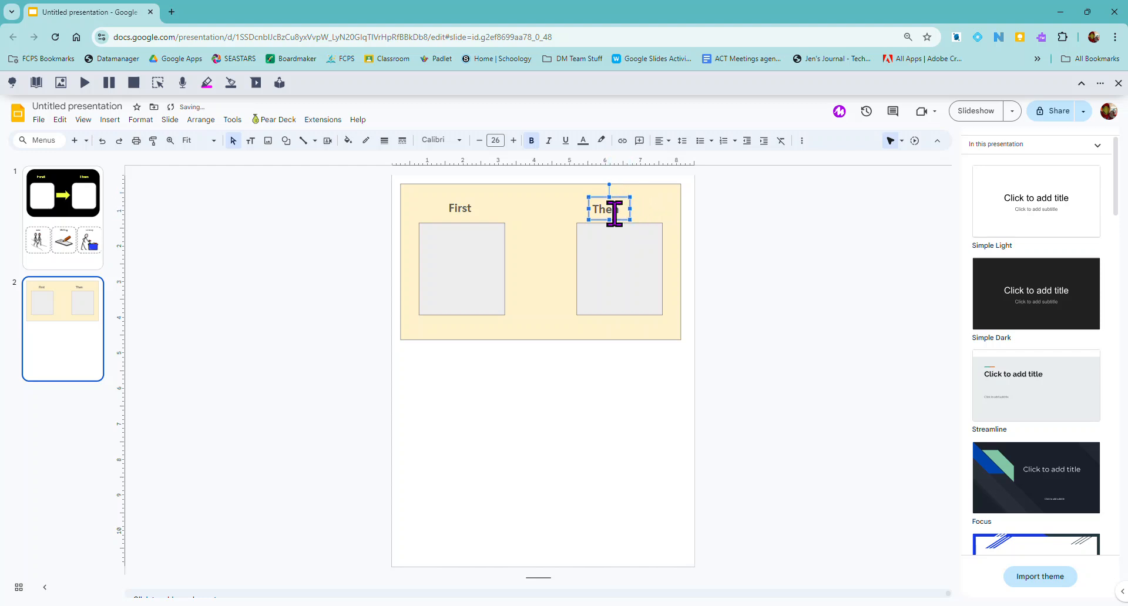
pyautogui.moveTo(624, 208); pyautogui.dragTo(629, 196)
pyautogui.click(658, 393)
pyautogui.click(597, 290)
pyautogui.click(511, 496)
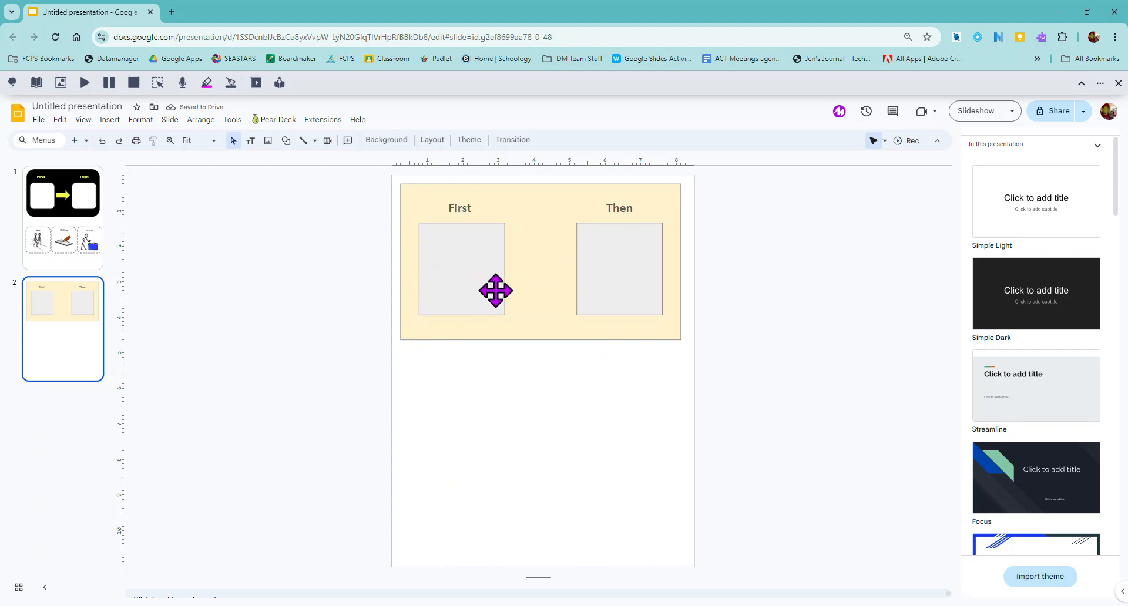
# Align the two grey rectangles vertically to each other by their middles
pyautogui.click(449, 274)
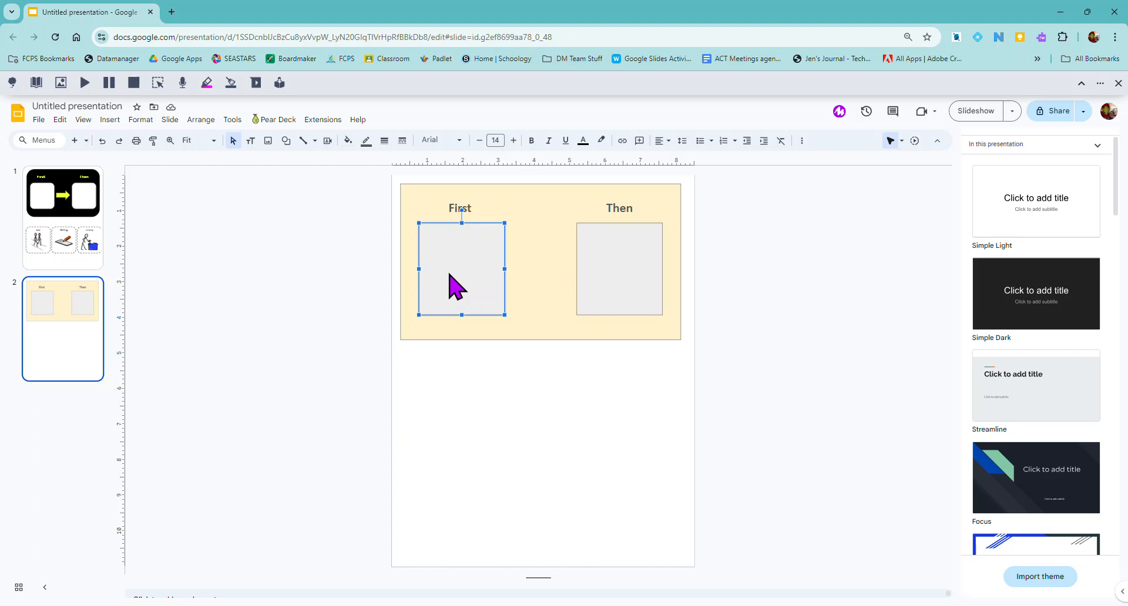
pyautogui.keyDown('shift'); pyautogui.click(598, 268); pyautogui.keyUp('shift')
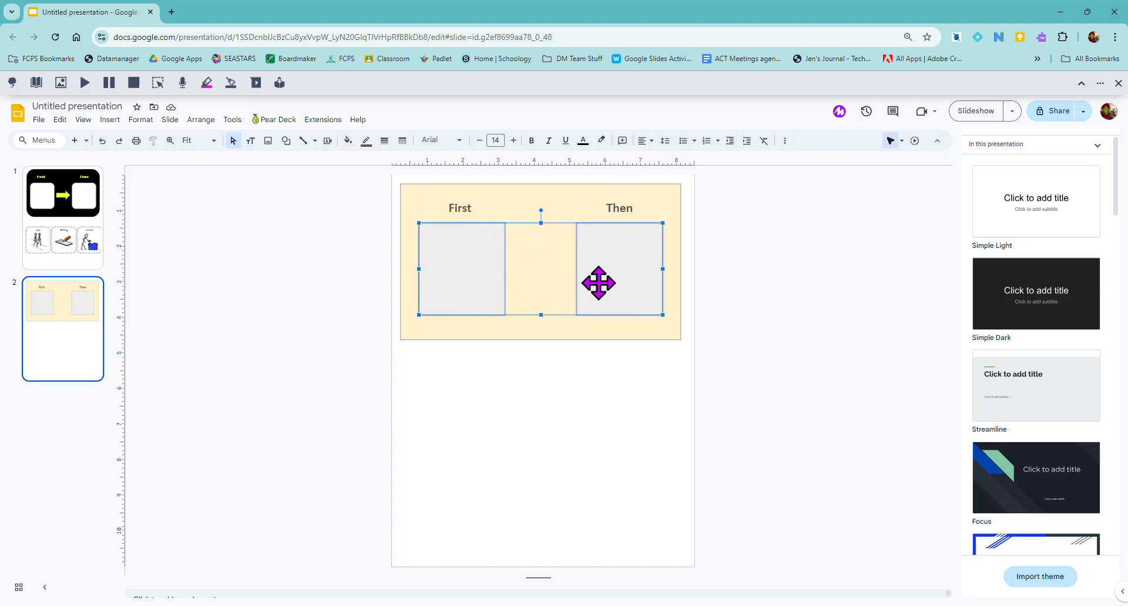
pyautogui.rightClick(617, 271)
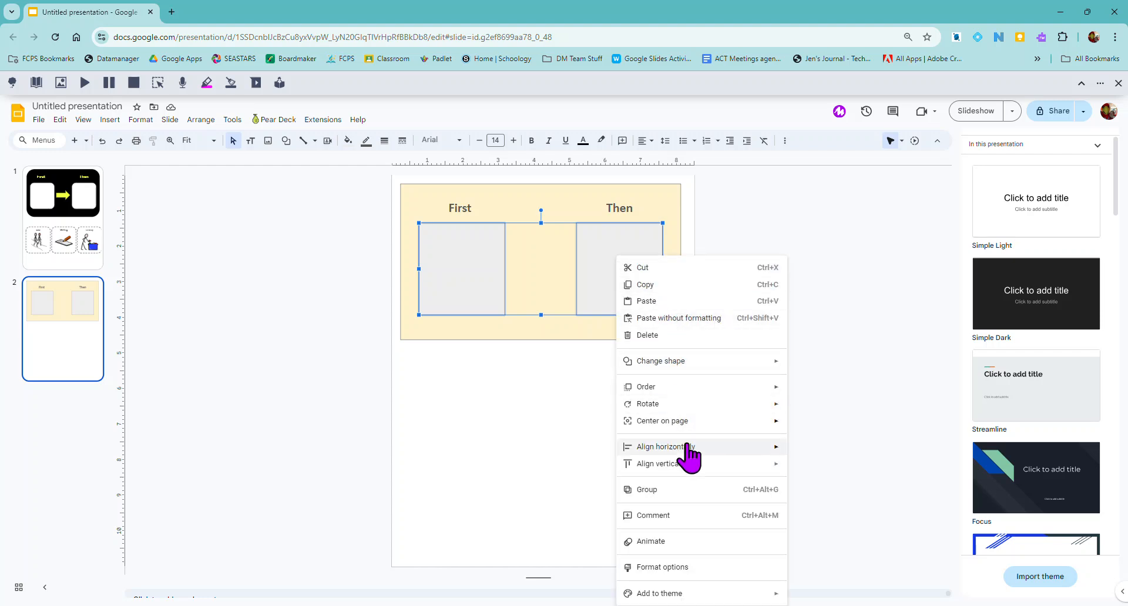
pyautogui.moveTo(685, 465)
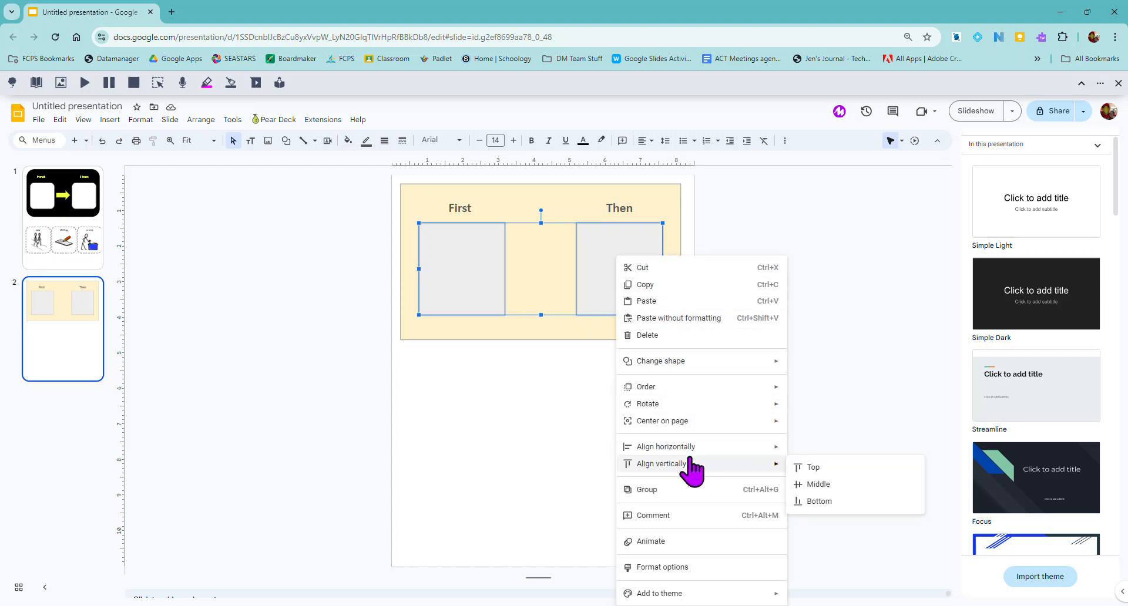
pyautogui.click(817, 485)
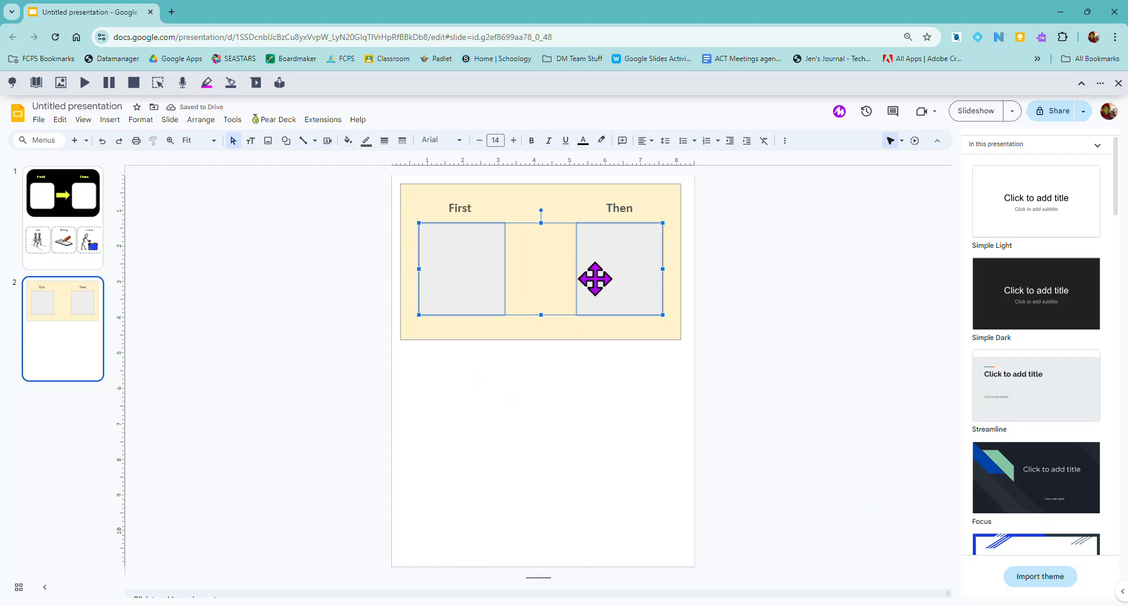
pyautogui.rightClick(595, 259)
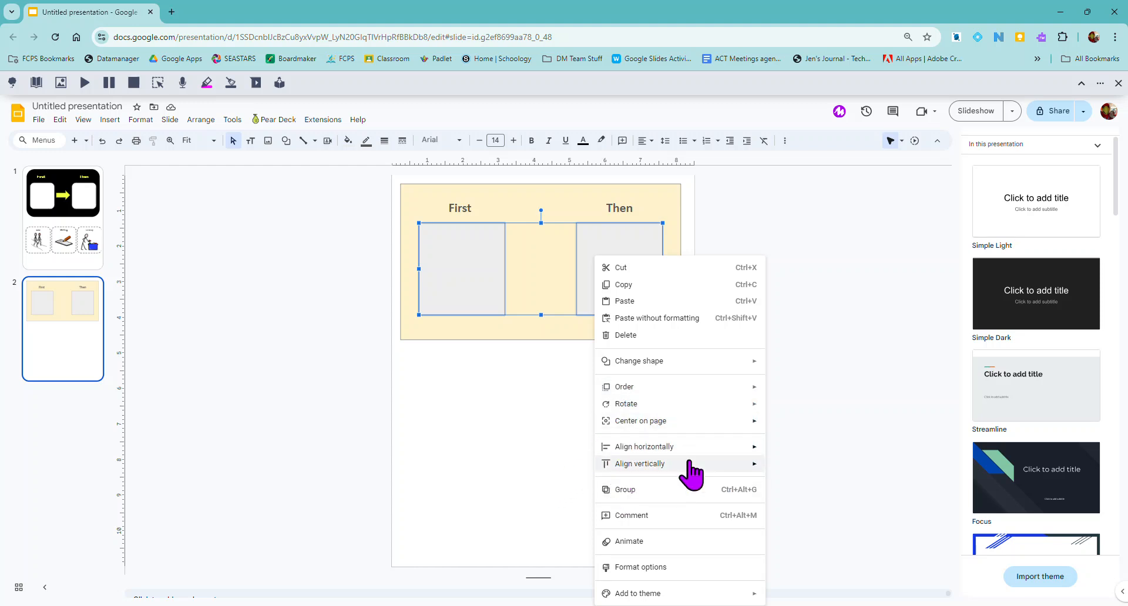
pyautogui.click(527, 489)
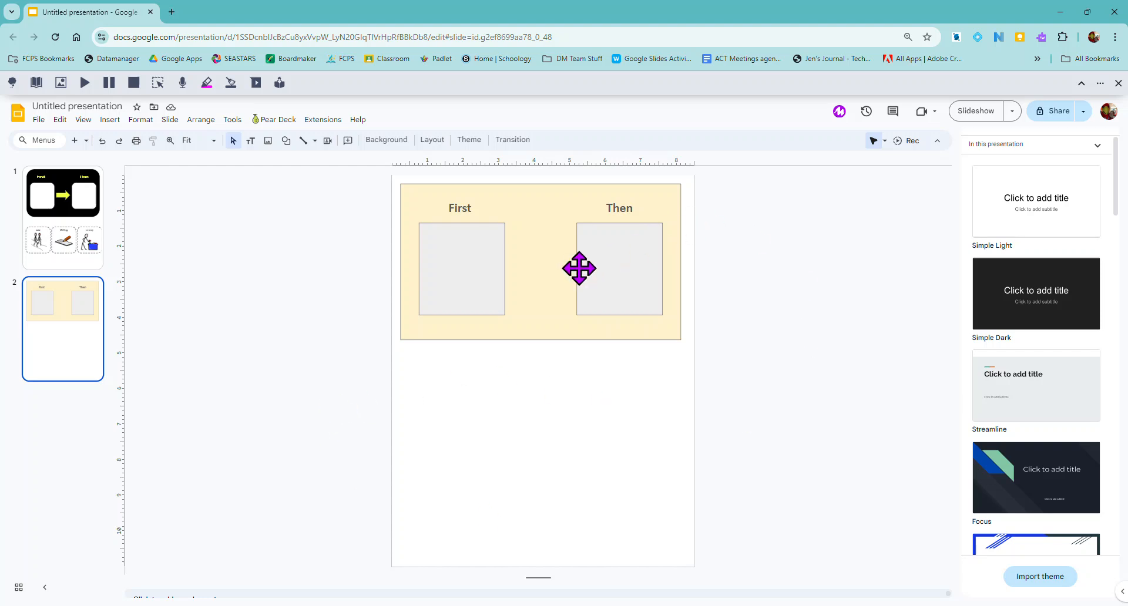
# Give both grey rectangles a thicker border of matching weight
pyautogui.click(448, 274)
pyautogui.click(384, 141)
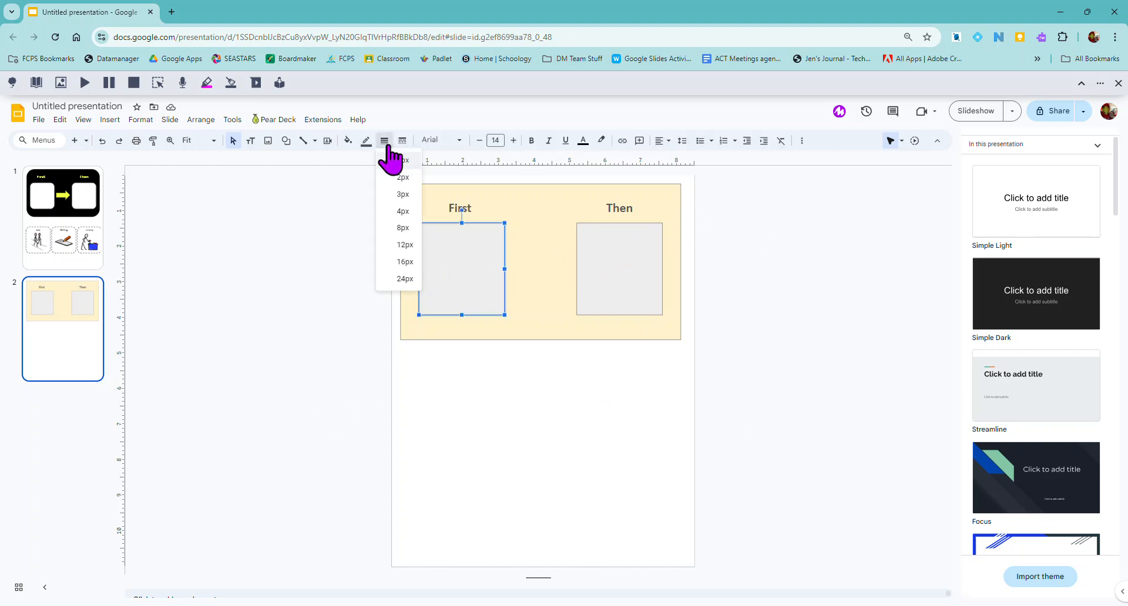
pyautogui.click(402, 211)
pyautogui.click(599, 267)
pyautogui.click(384, 141)
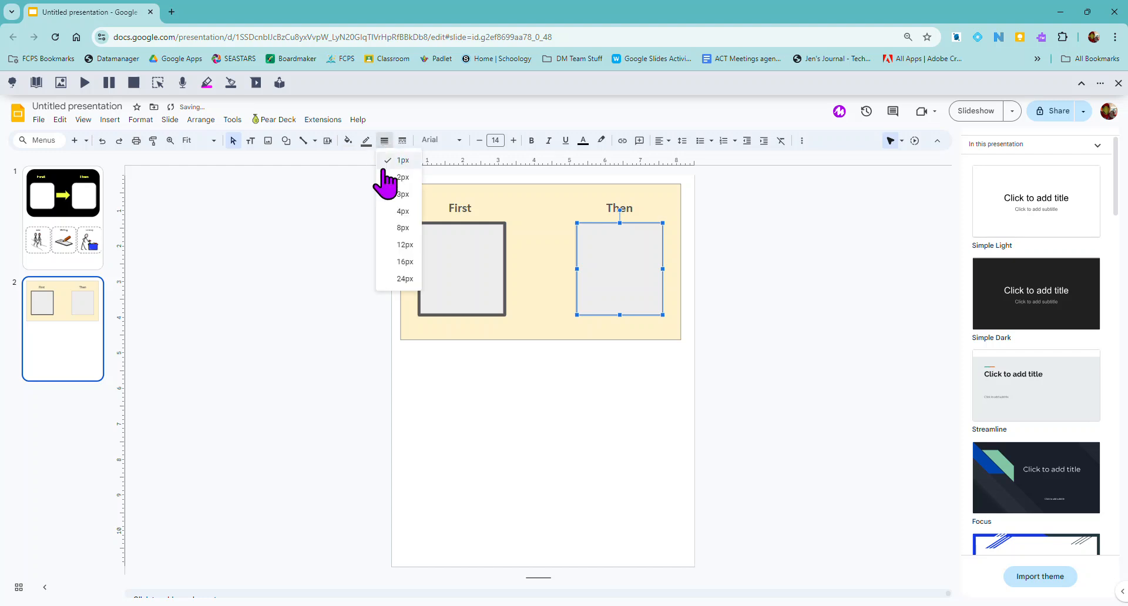
pyautogui.click(400, 225)
pyautogui.click(449, 364)
pyautogui.click(453, 202)
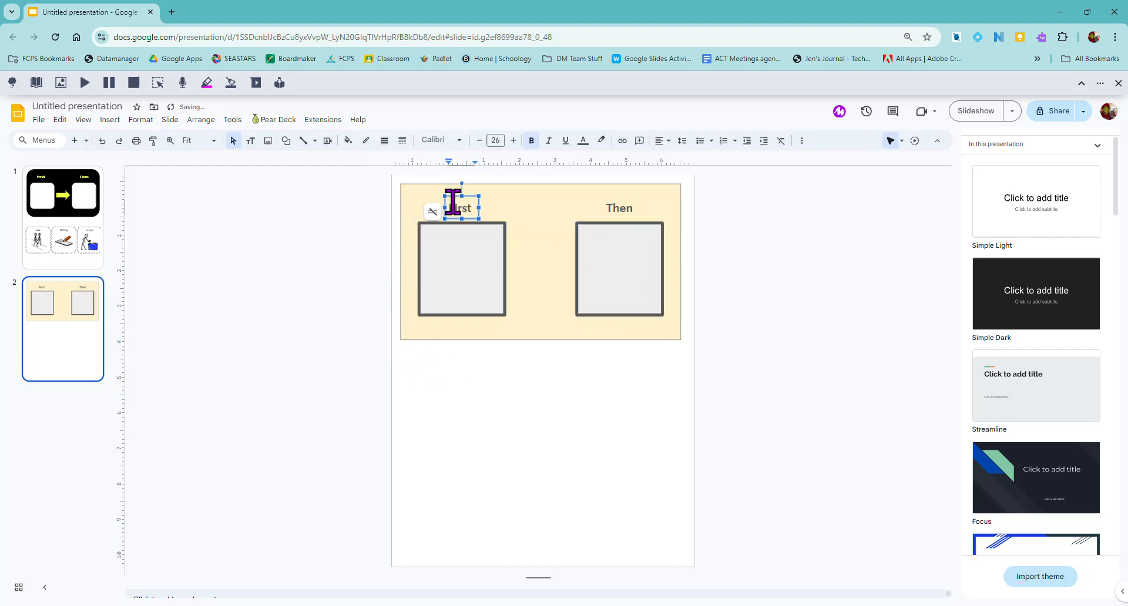
pyautogui.click(649, 200)
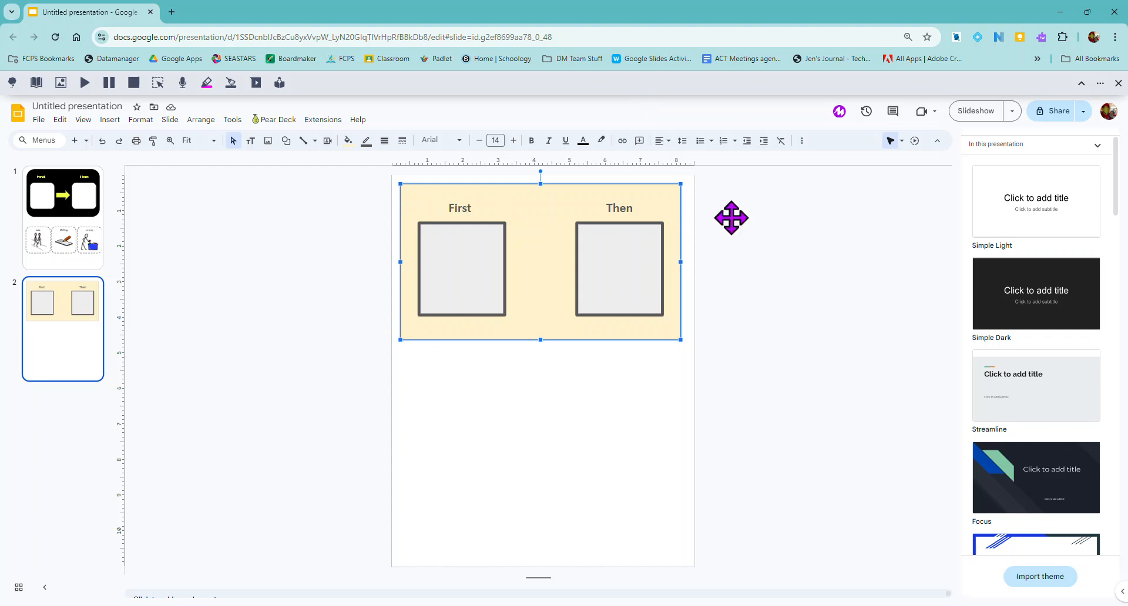
pyautogui.click(522, 501)
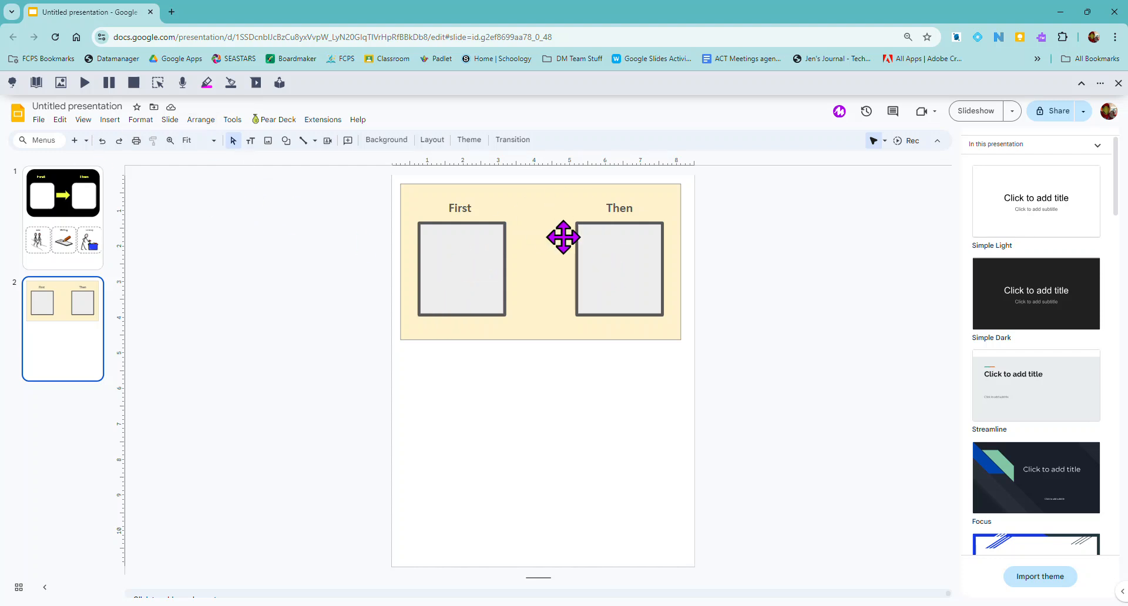
# Insert a right-pointing block arrow in the gap between the two grey rectangles
pyautogui.click(287, 149)
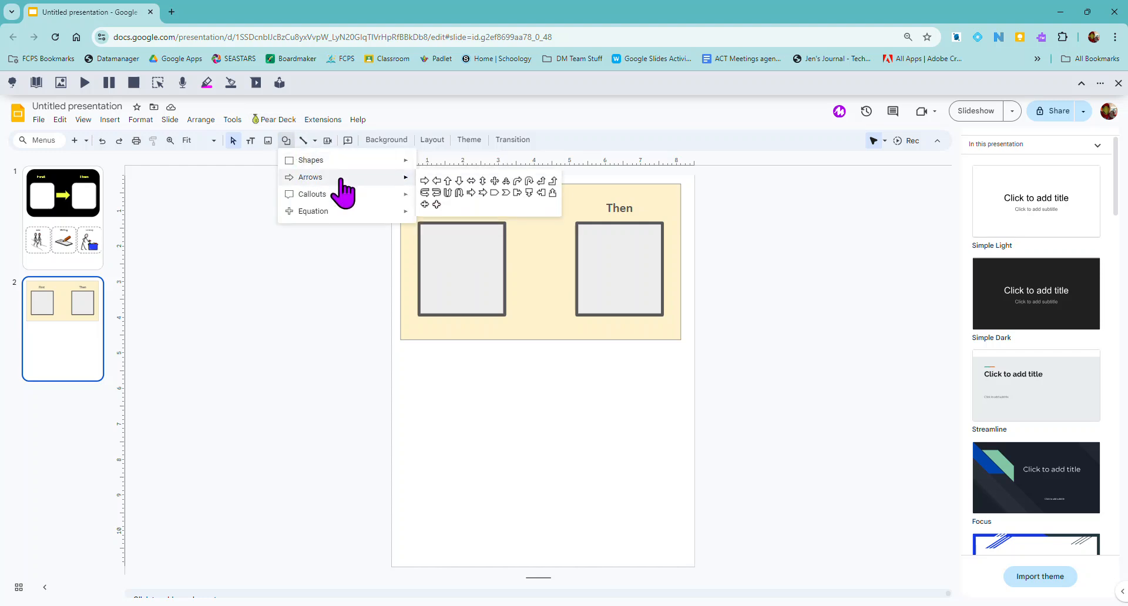
pyautogui.click(425, 181)
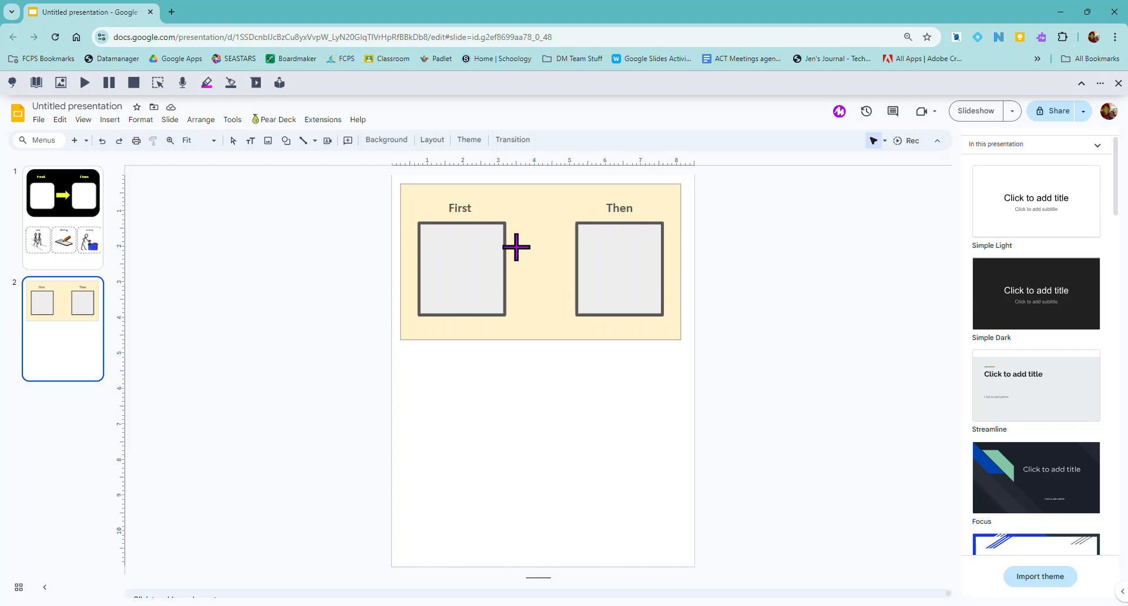
pyautogui.moveTo(560, 250); pyautogui.dragTo(563, 279)
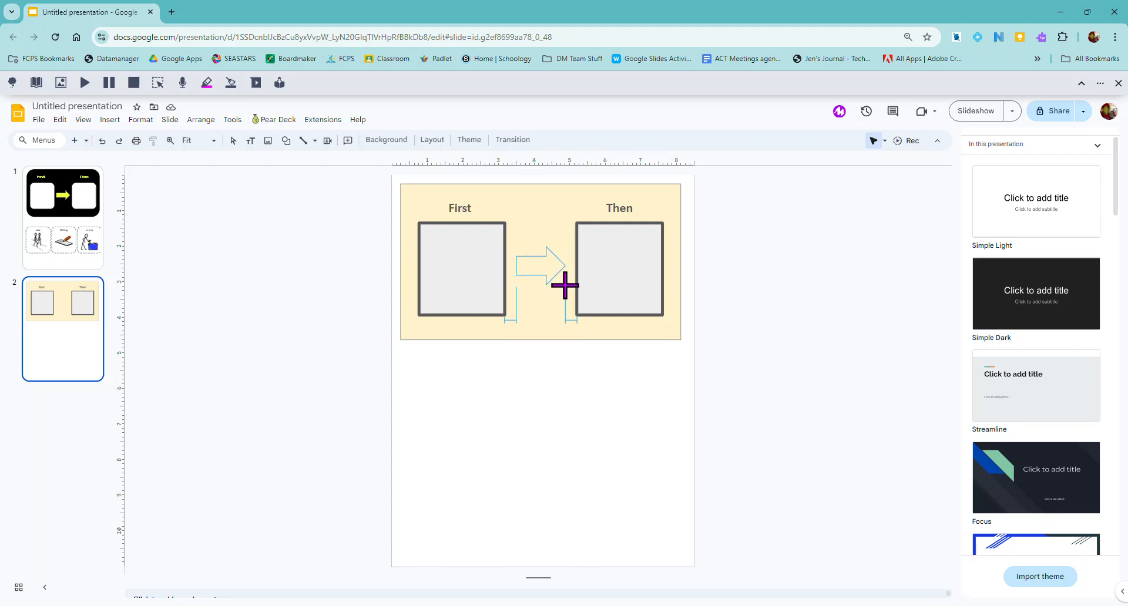
pyautogui.moveTo(568, 287); pyautogui.dragTo(548, 264)
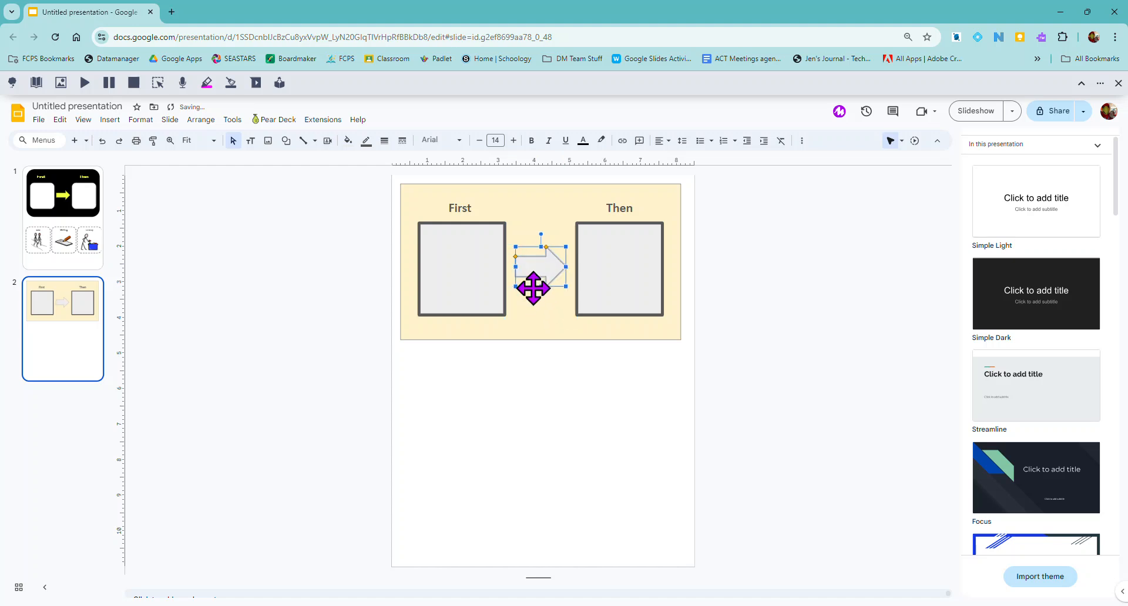
# Try a dark blue fill on the arrow, and fill it with red instead
pyautogui.click(347, 141)
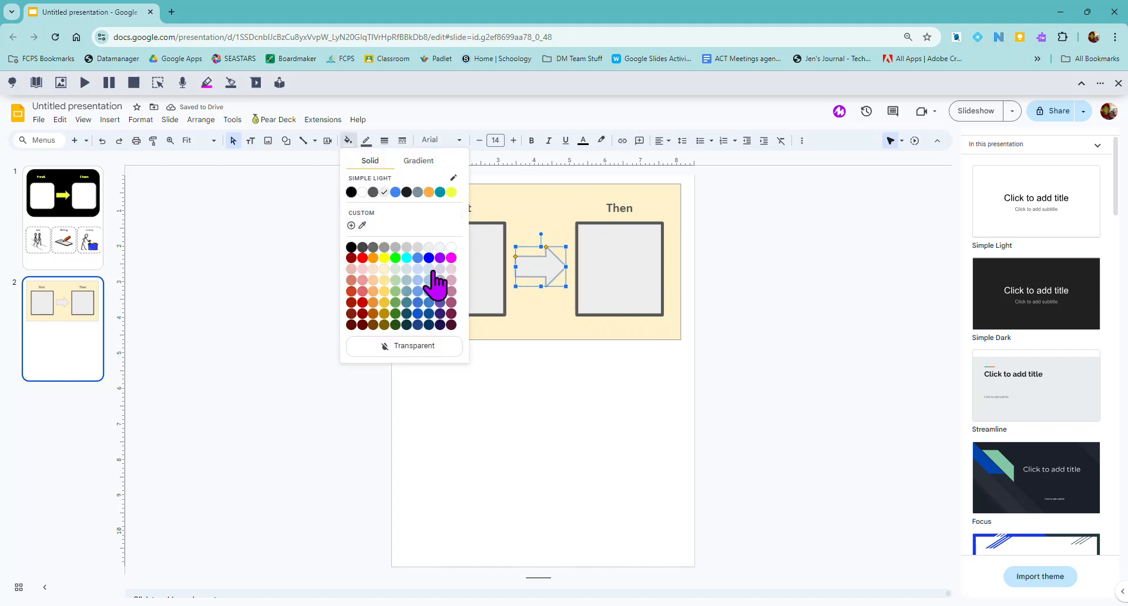
pyautogui.click(418, 324)
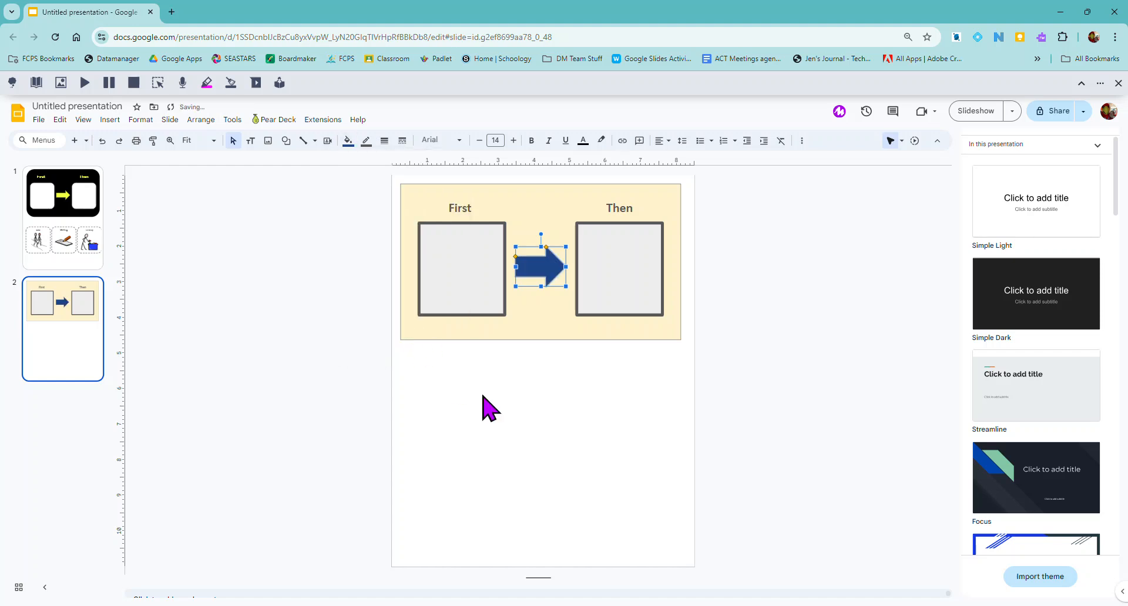
pyautogui.click(347, 142)
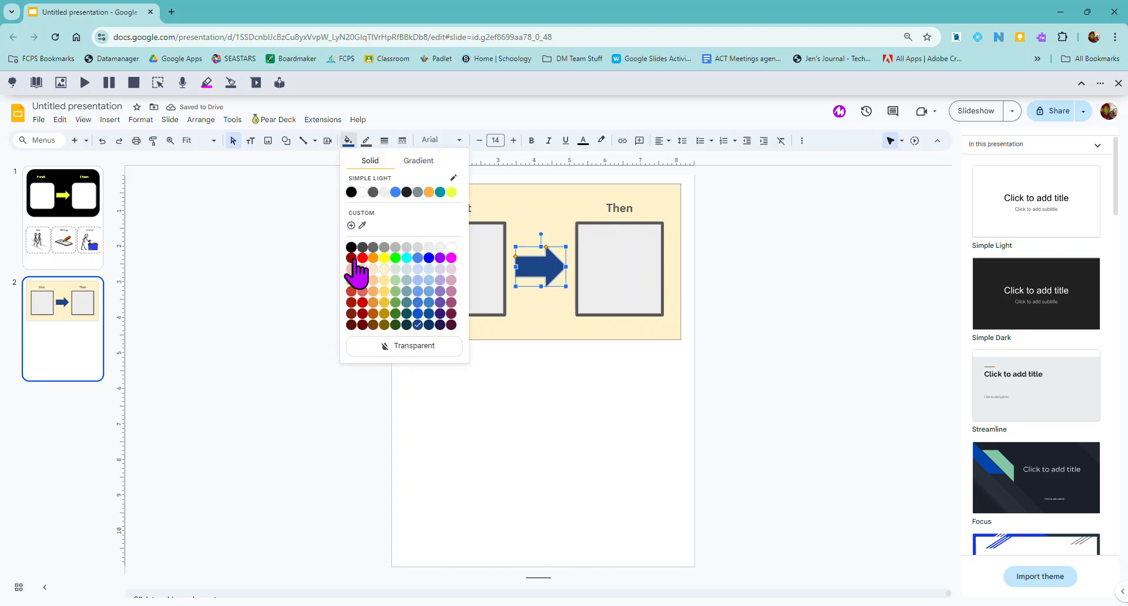
pyautogui.click(364, 306)
pyautogui.click(516, 368)
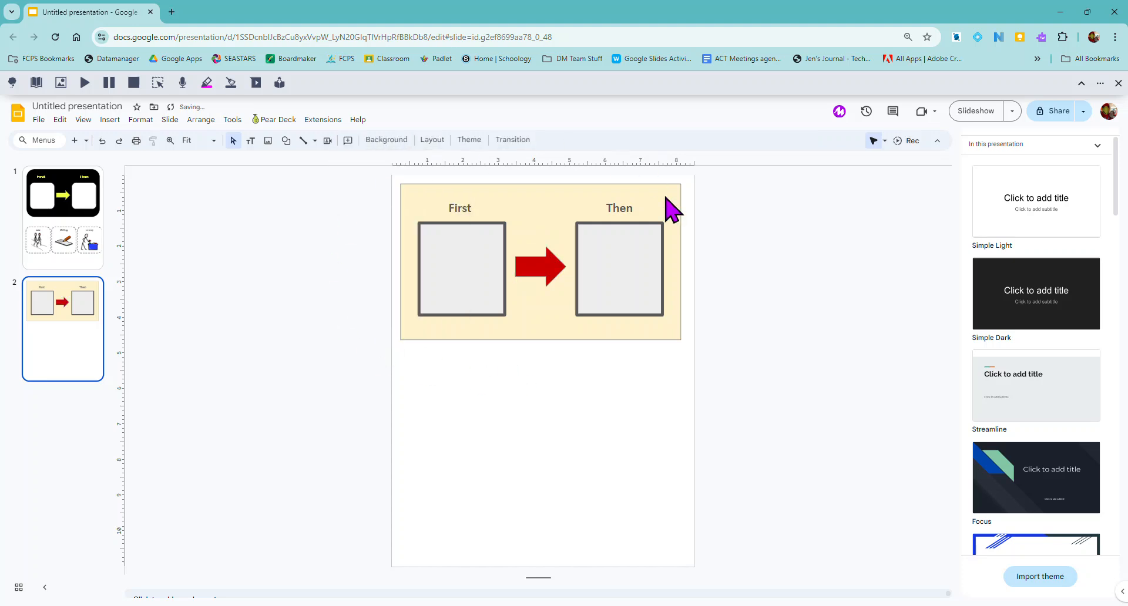
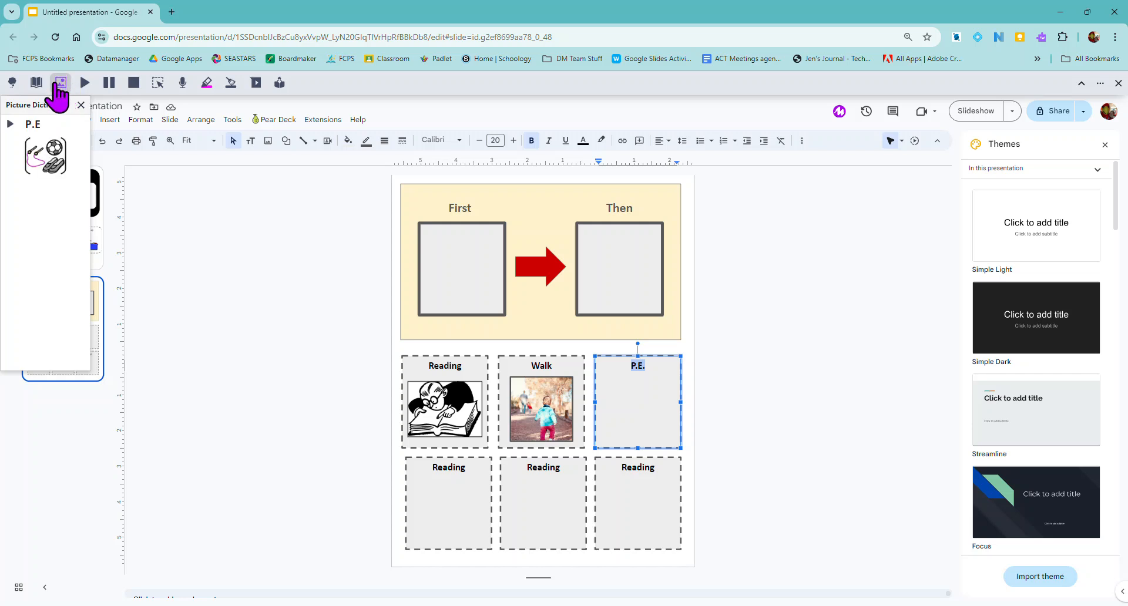
# Add the P.E. picture from the Picture Dictionary to the "P.E." card, enlarge it and centre it below the label
pyautogui.moveTo(47, 167); pyautogui.dragTo(634, 402)
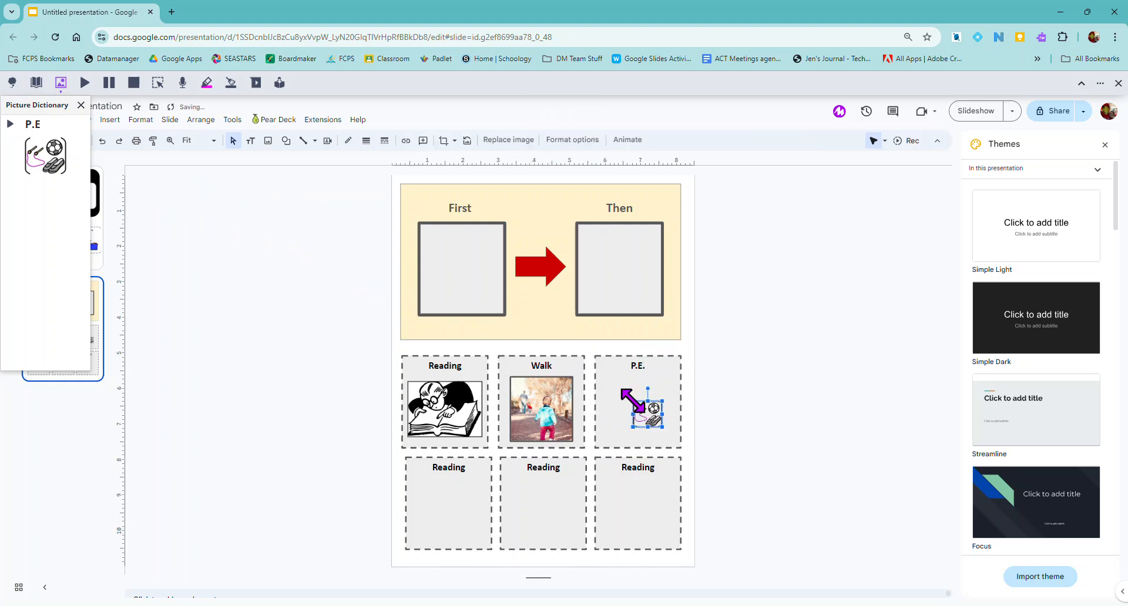
pyautogui.moveTo(632, 401); pyautogui.dragTo(661, 380)
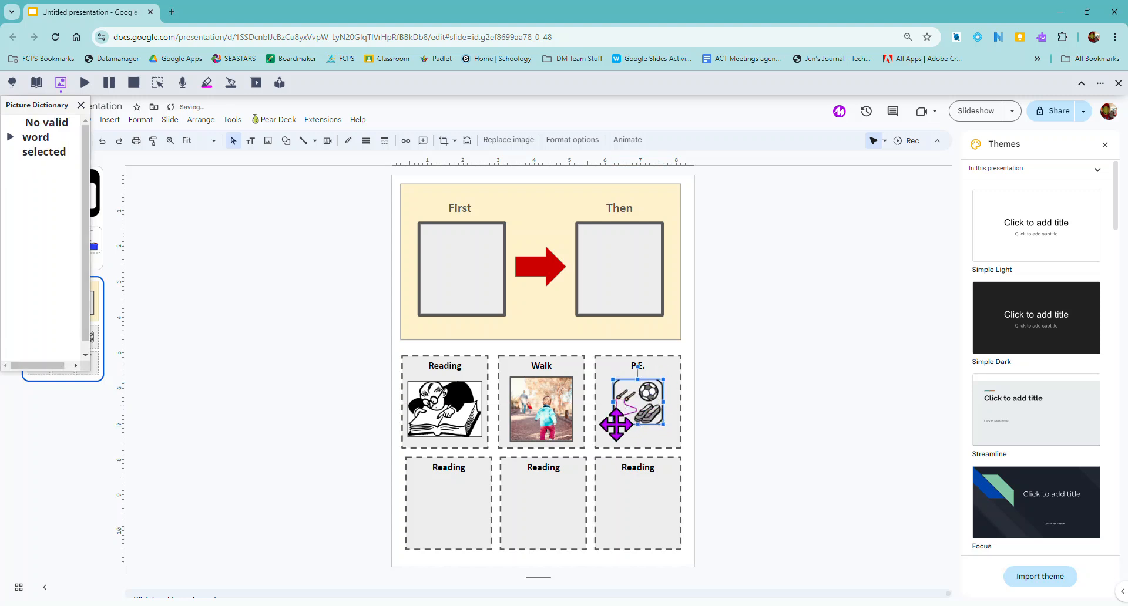
pyautogui.moveTo(613, 425); pyautogui.dragTo(646, 411)
pyautogui.click(758, 496)
# Replace the "Reading" label on the first card of the lower row with "Snack"
pyautogui.click(458, 470)
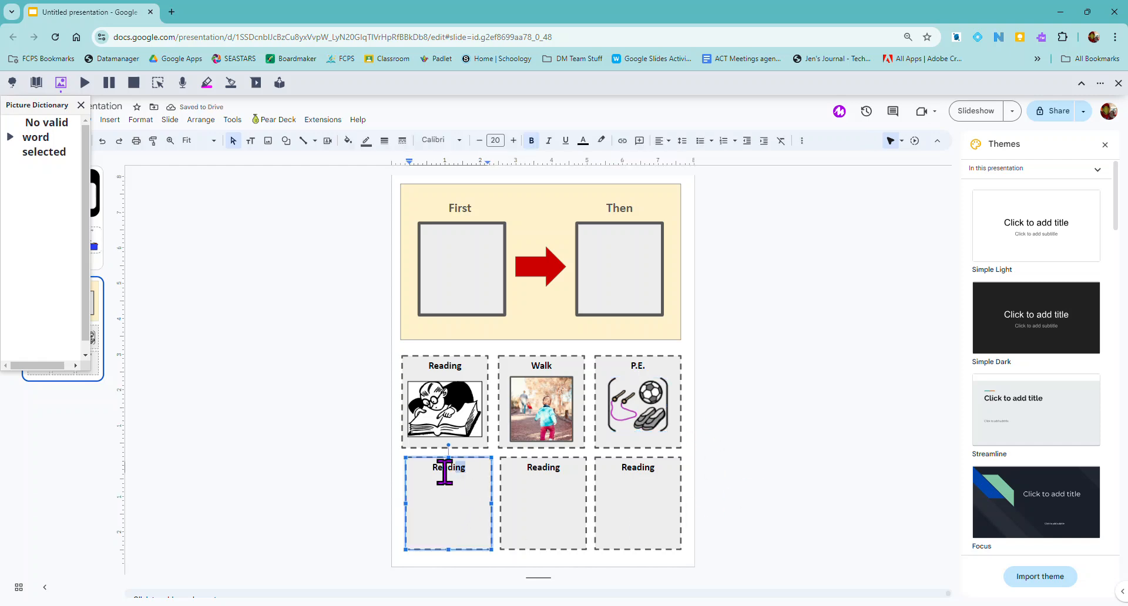
pyautogui.write('Snacjk')
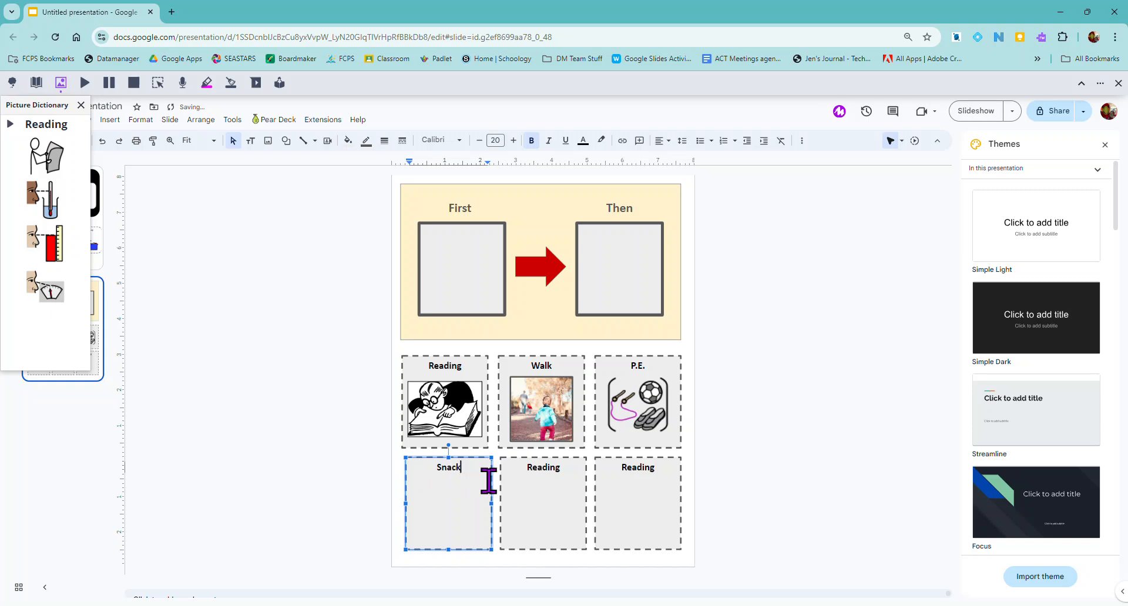
# Look up "Snack" in the Picture Dictionary, add the picture of assorted snack foods to the "Snack" card and enlarge it below the label
pyautogui.moveTo(470, 468); pyautogui.dragTo(435, 469)
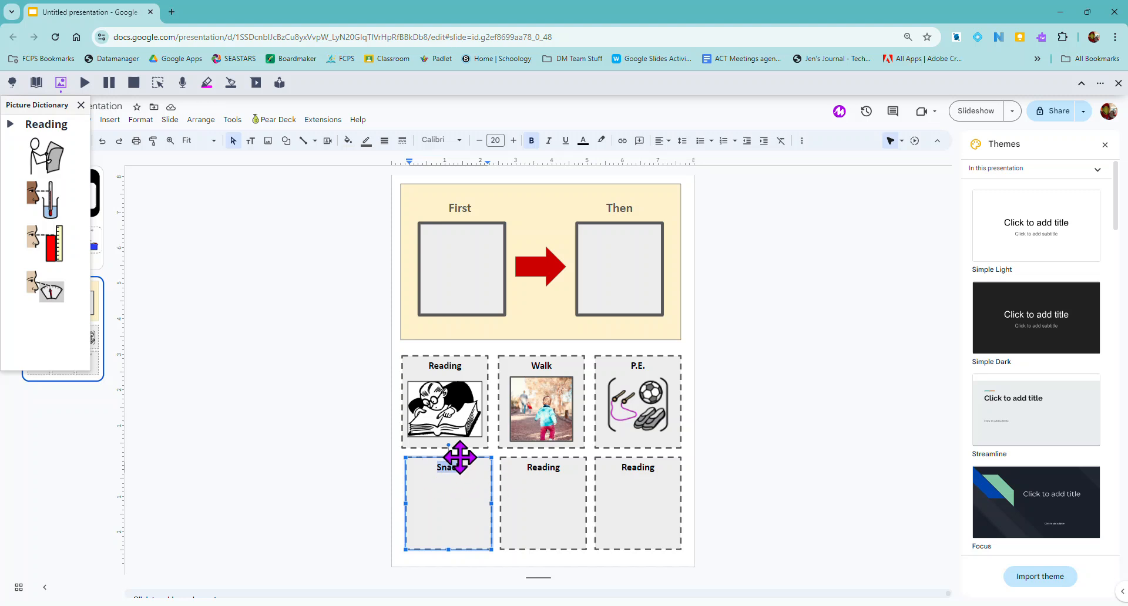
pyautogui.doubleClick(451, 467)
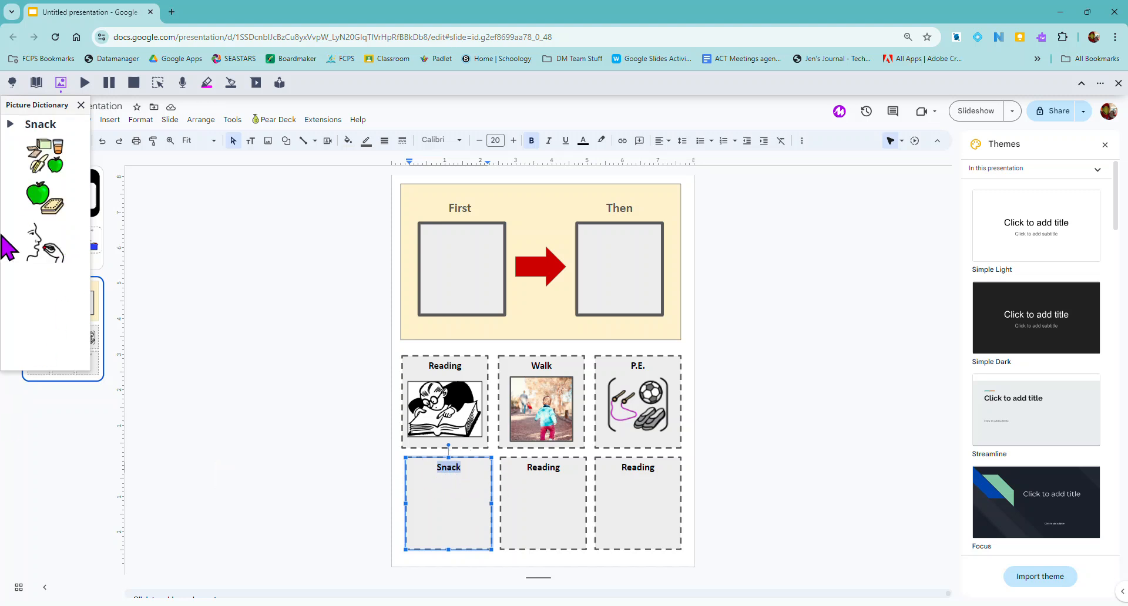
pyautogui.moveTo(41, 158); pyautogui.dragTo(436, 518)
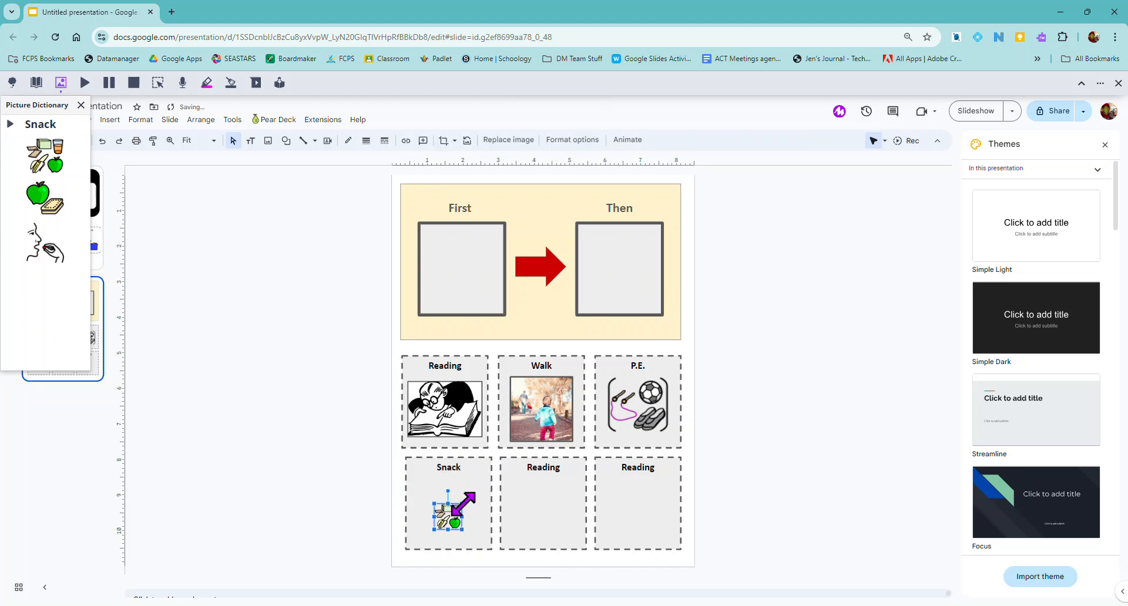
pyautogui.moveTo(463, 504)
pyautogui.mouseDown()
pyautogui.moveTo(484, 484)
pyautogui.moveTo(450, 508)
pyautogui.mouseUp()
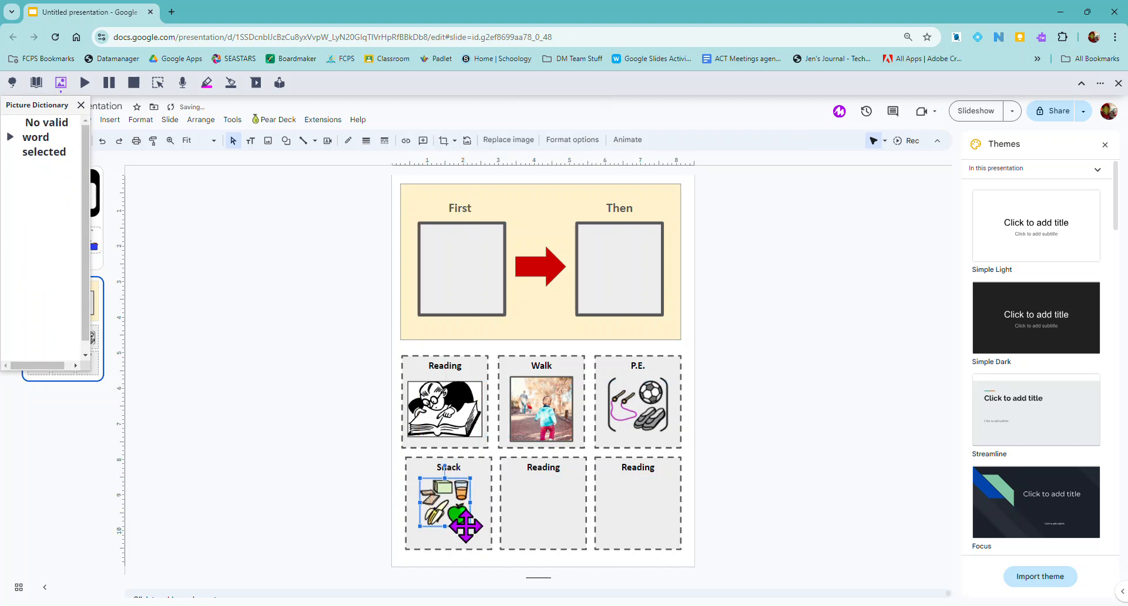
pyautogui.moveTo(472, 528); pyautogui.dragTo(479, 535)
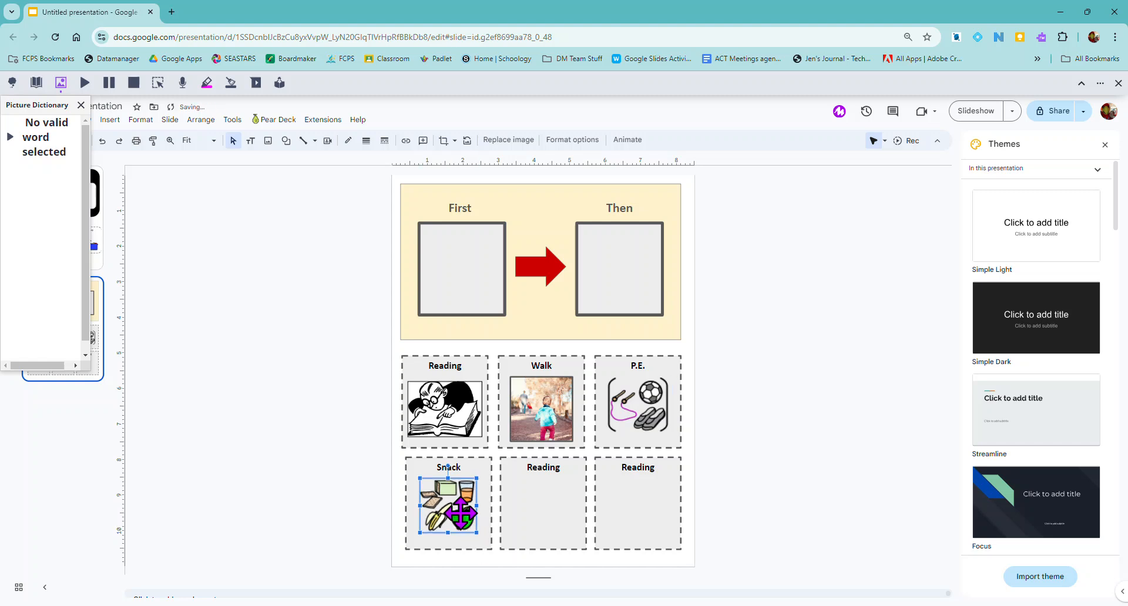
pyautogui.click(529, 516)
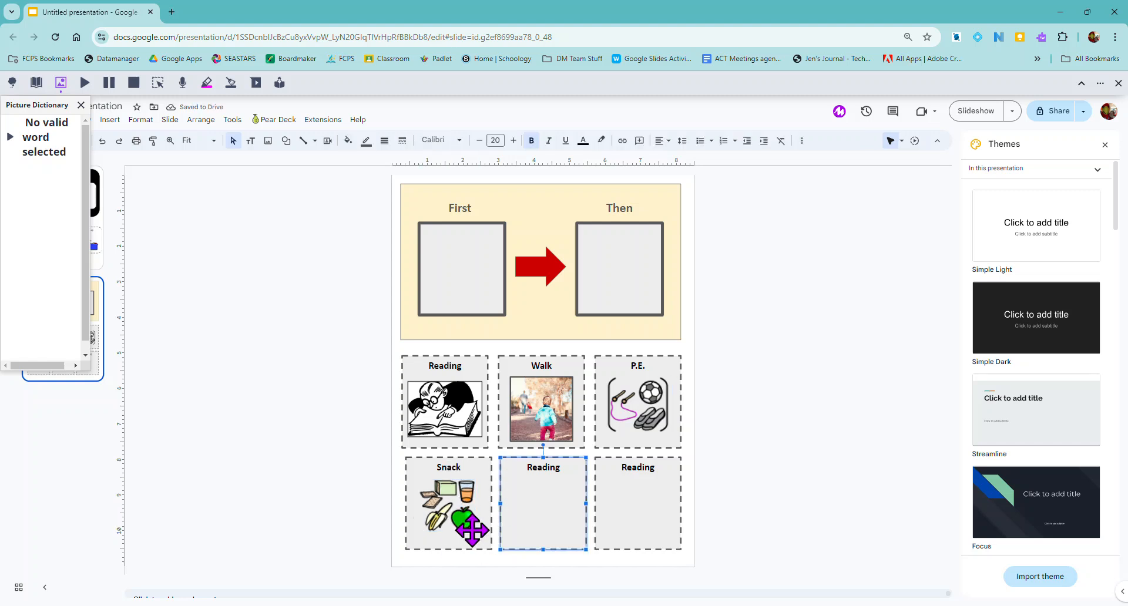
pyautogui.click(786, 396)
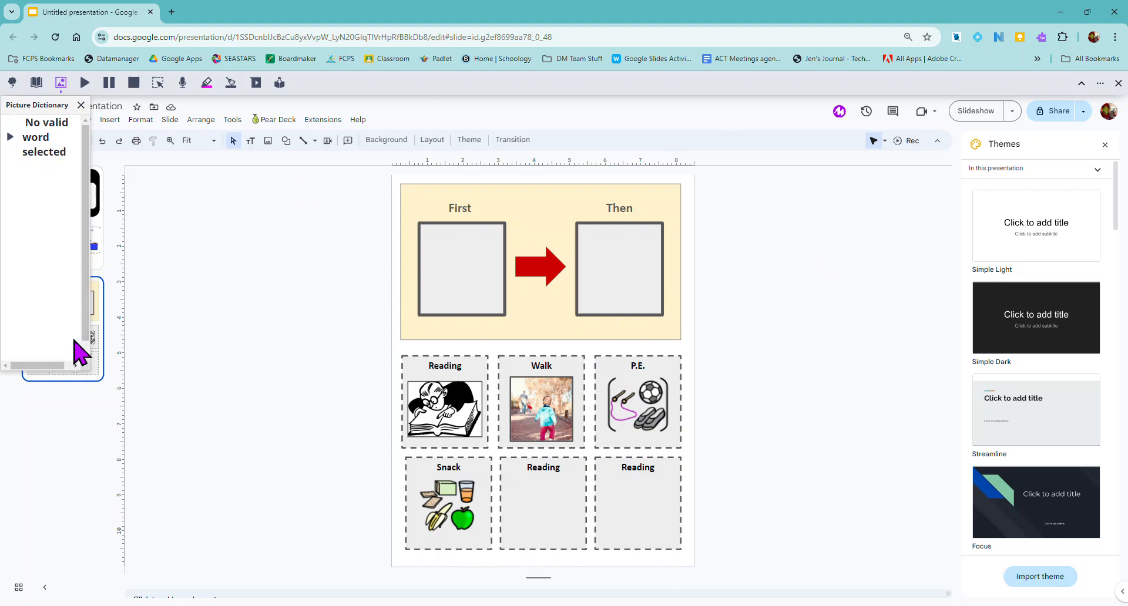
# Replace the "Reading" label on the middle card of the lower row with "History"
pyautogui.click(529, 468)
pyautogui.moveTo(527, 468); pyautogui.dragTo(566, 467)
pyautogui.write('History')
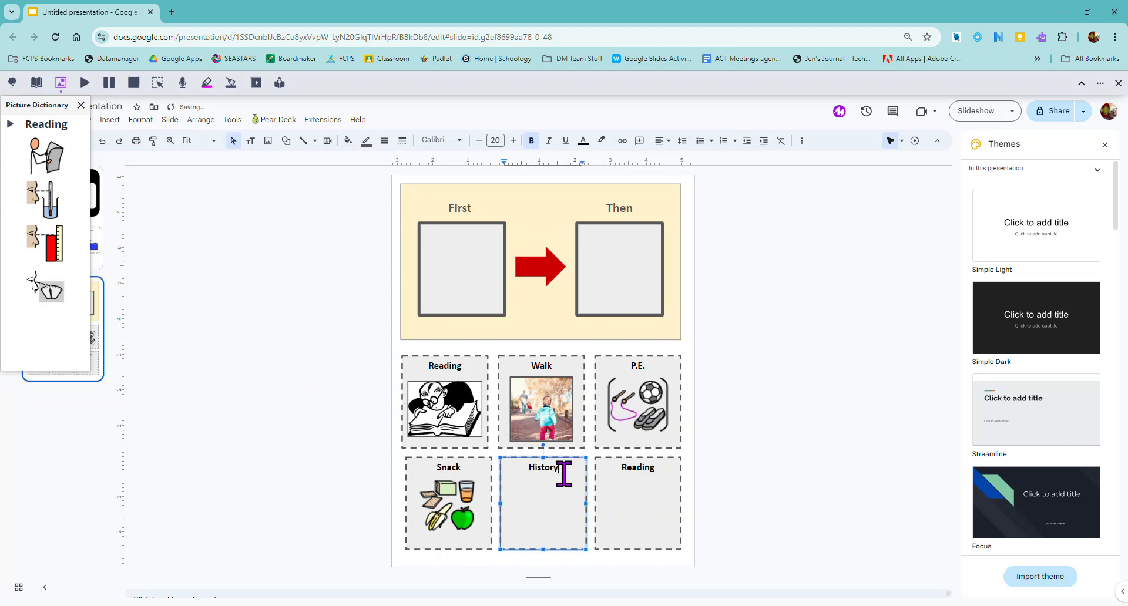
# Add the Picture Dictionary's house, ship and hat picture to the "History" card, enlarge it and centre it below the label
pyautogui.moveTo(564, 473); pyautogui.dragTo(519, 470)
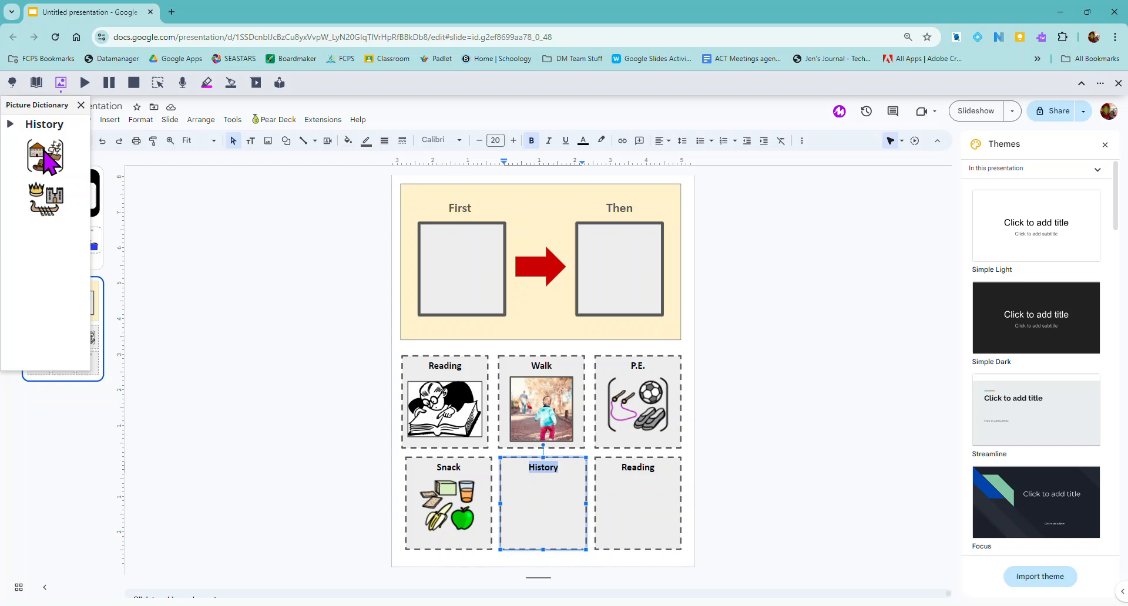
pyautogui.moveTo(46, 157); pyautogui.dragTo(533, 507)
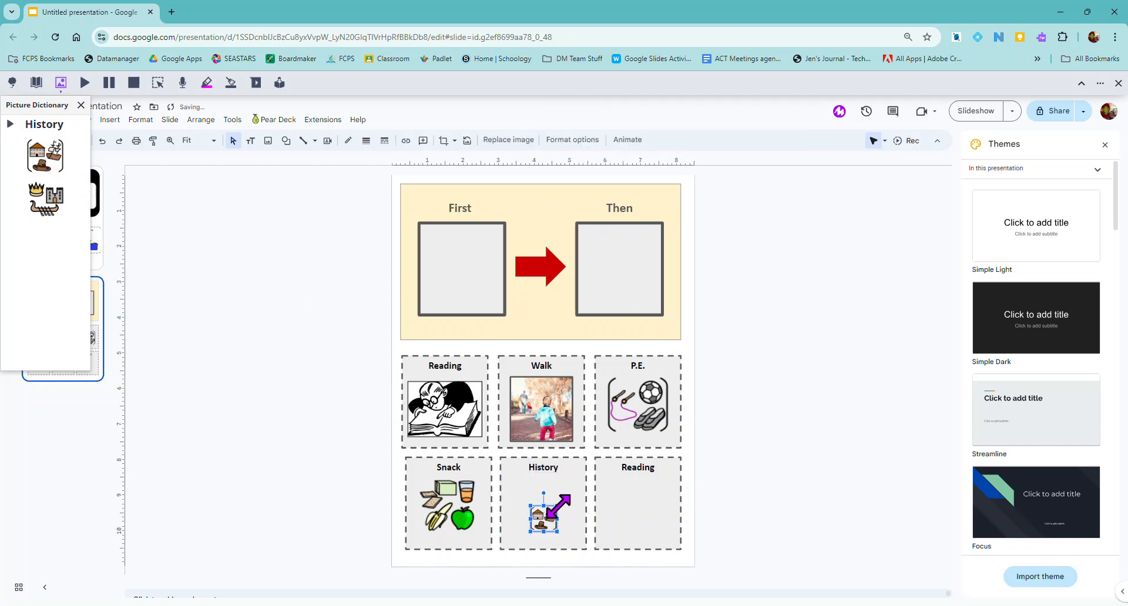
pyautogui.moveTo(560, 503)
pyautogui.mouseDown()
pyautogui.moveTo(590, 473)
pyautogui.moveTo(548, 520)
pyautogui.mouseUp()
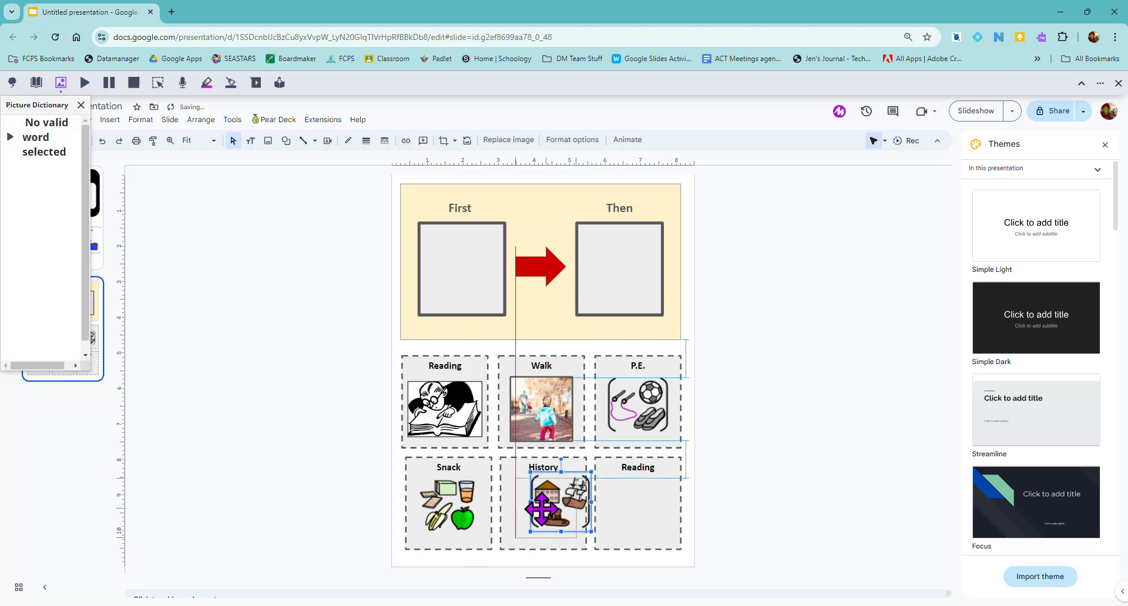
pyautogui.click(752, 454)
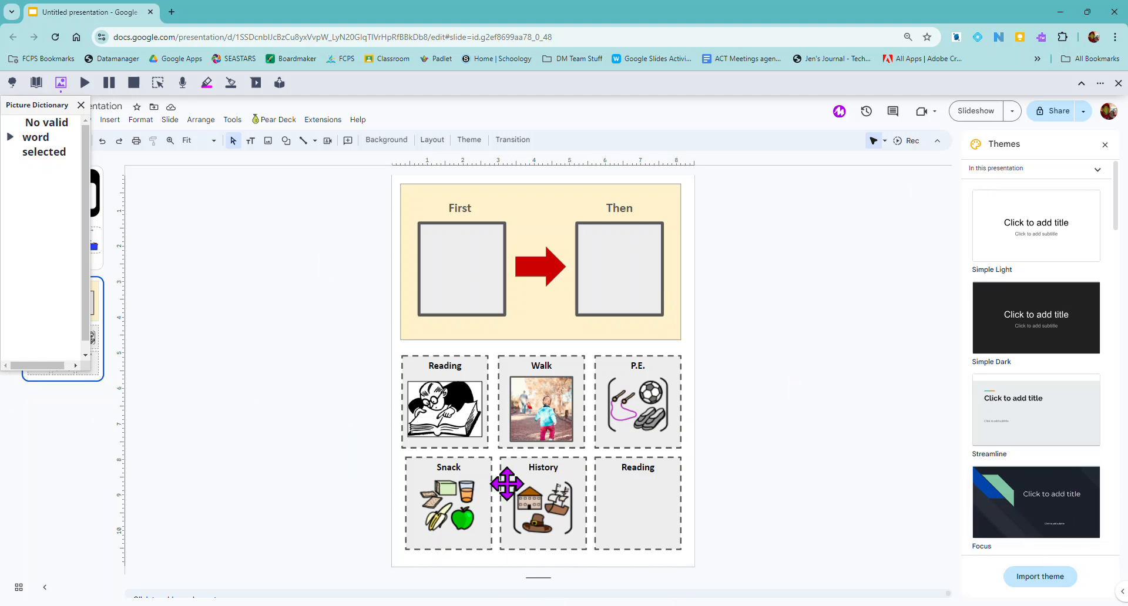
# Delete the unused third card of the lower row and close the Picture Dictionary
pyautogui.click(653, 468)
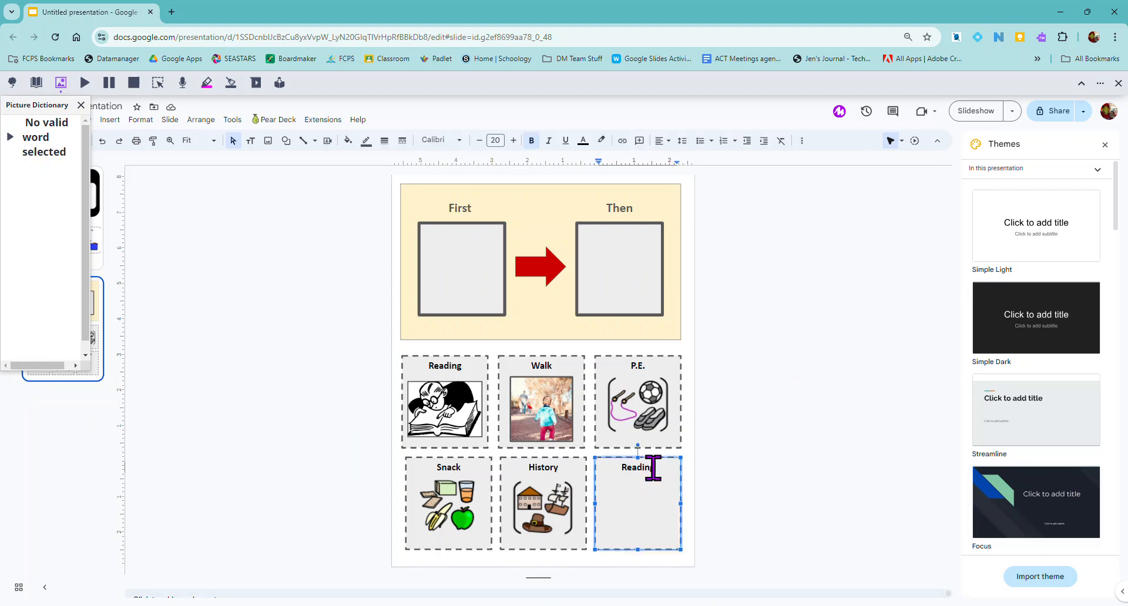
pyautogui.press('BackSpace')
pyautogui.press('BackSpace')
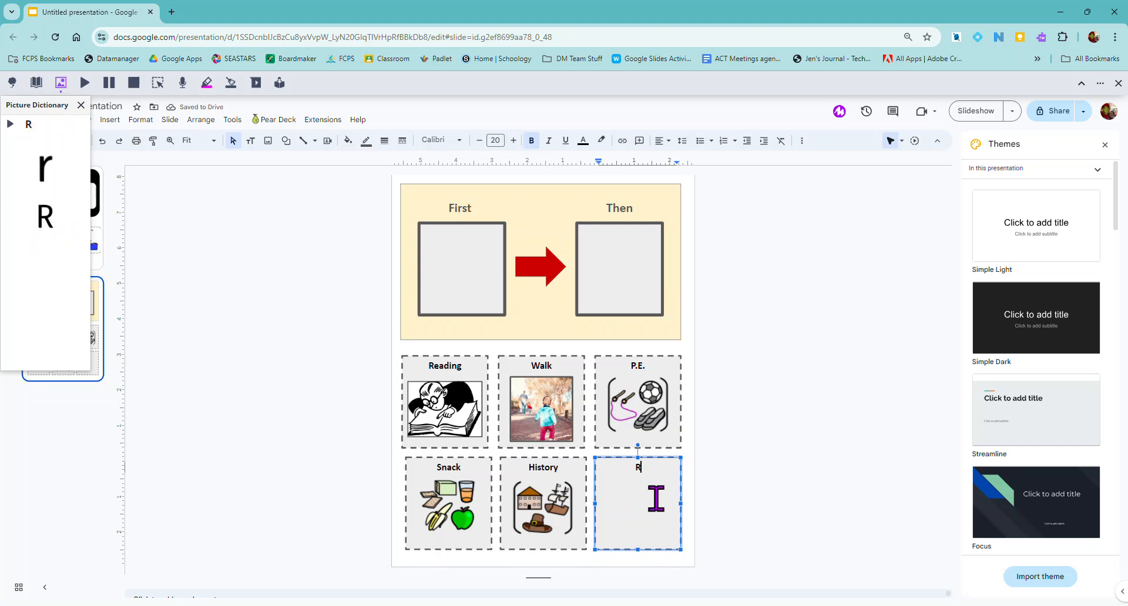
pyautogui.click(788, 521)
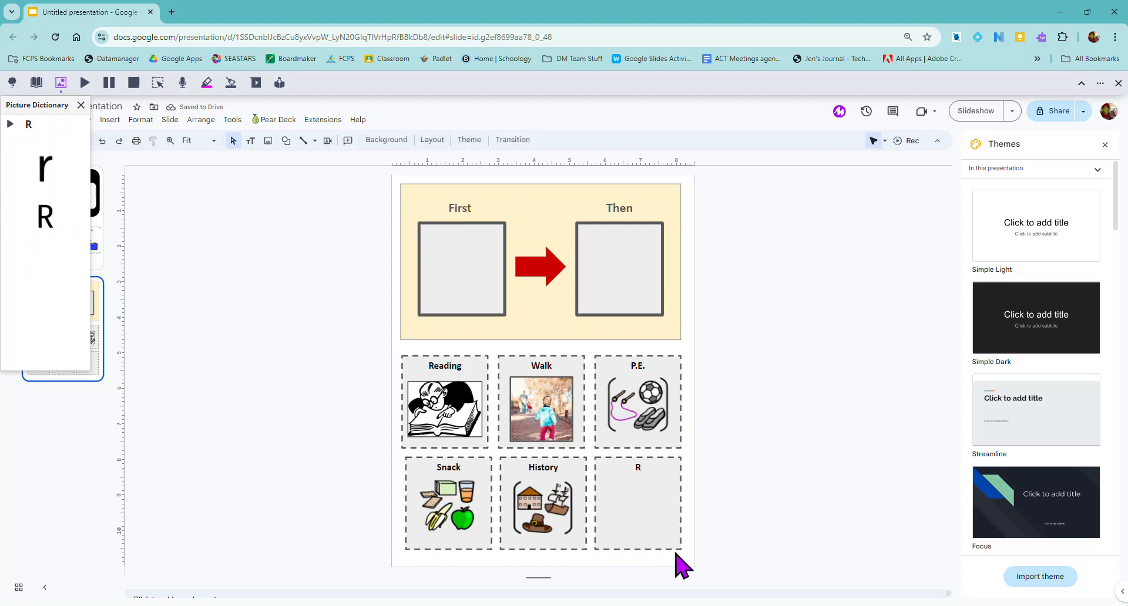
pyautogui.click(672, 552)
pyautogui.press('Delete')
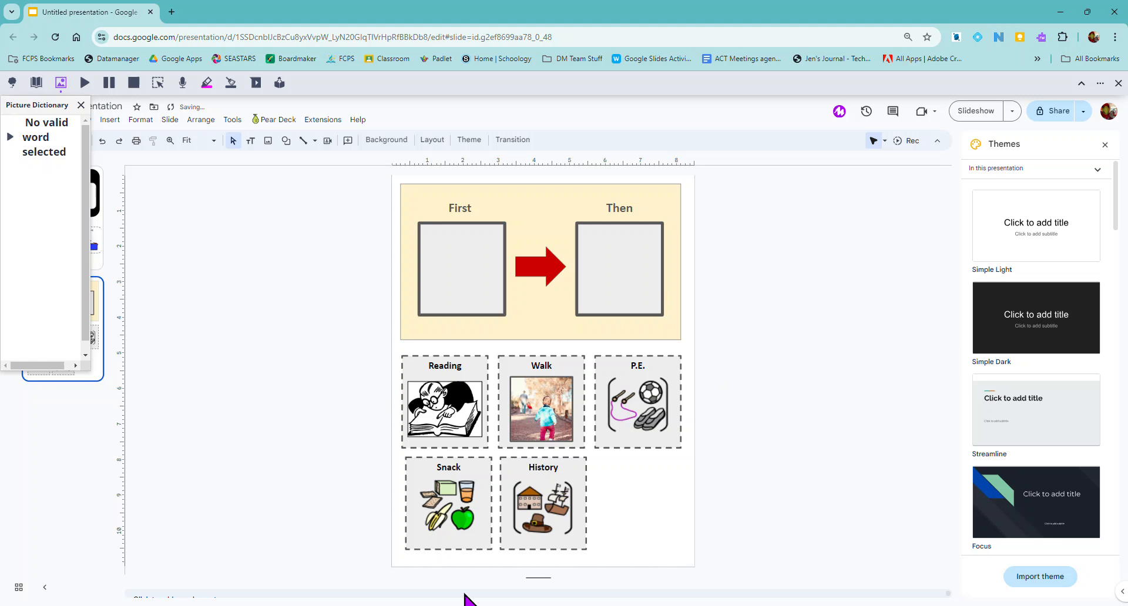
pyautogui.click(81, 105)
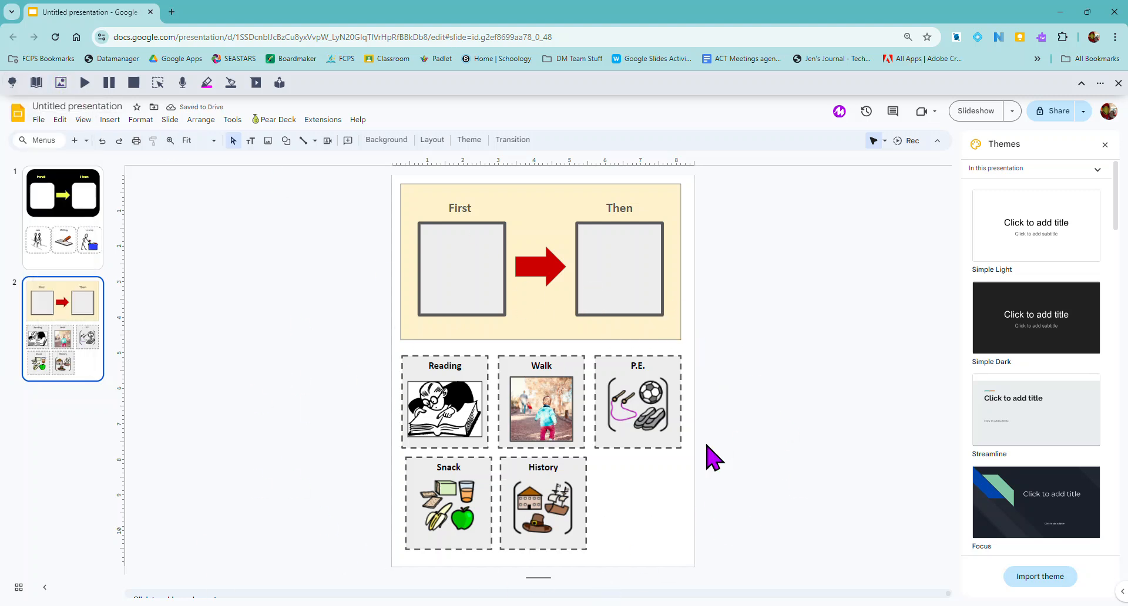
pyautogui.moveTo(689, 364); pyautogui.dragTo(433, 537)
pyautogui.rightClick(536, 445)
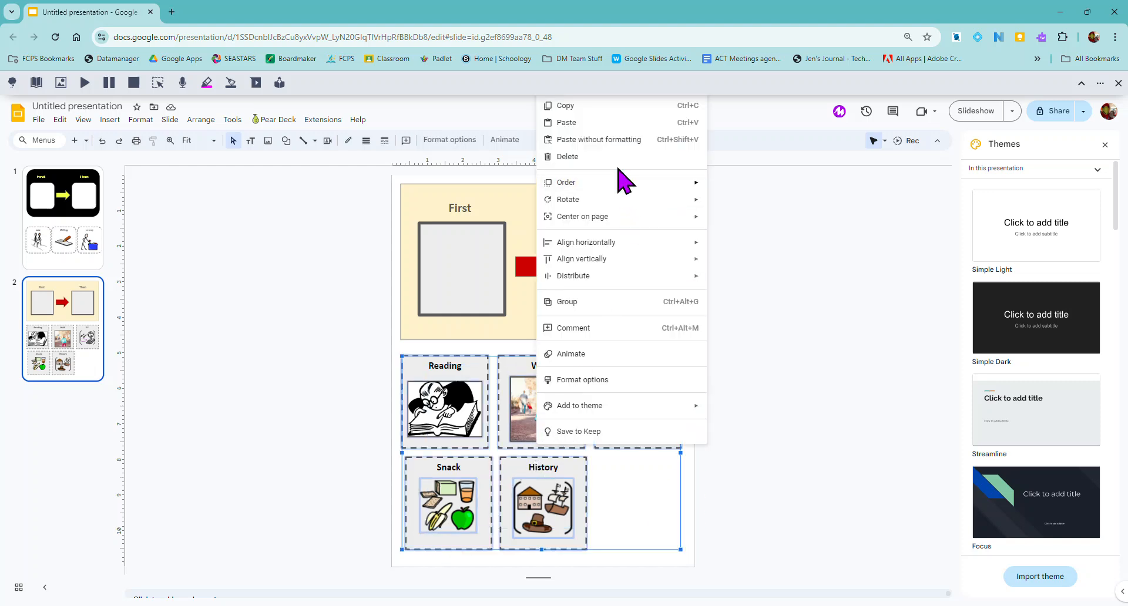
pyautogui.click(831, 206)
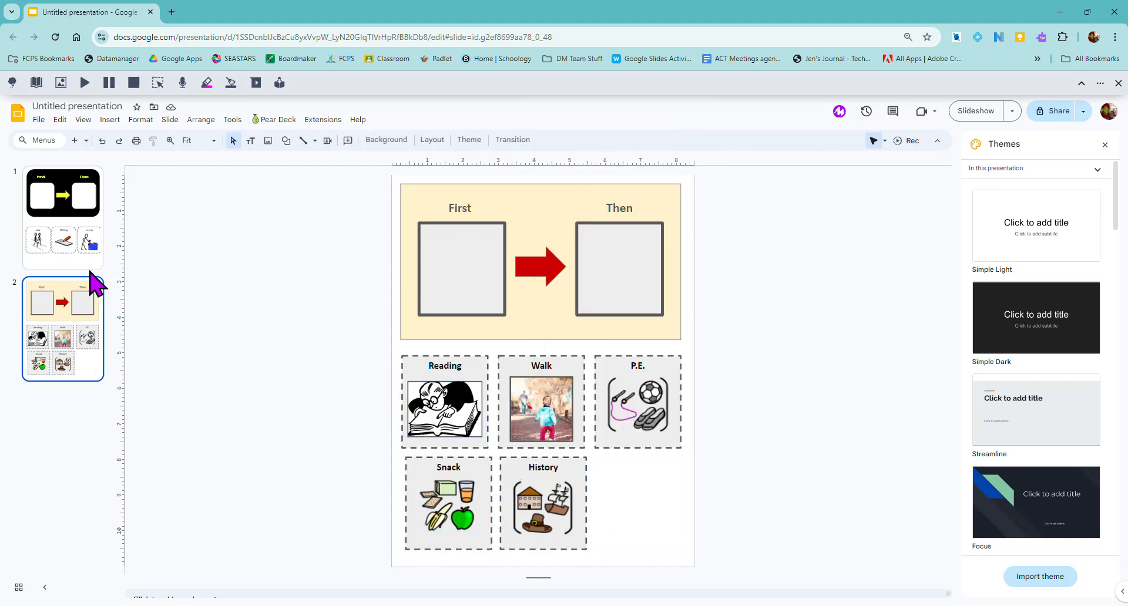
# Duplicate slide 2 and delete the whole First/Then board with its boxes, labels and arrow from the copy
pyautogui.rightClick(73, 370)
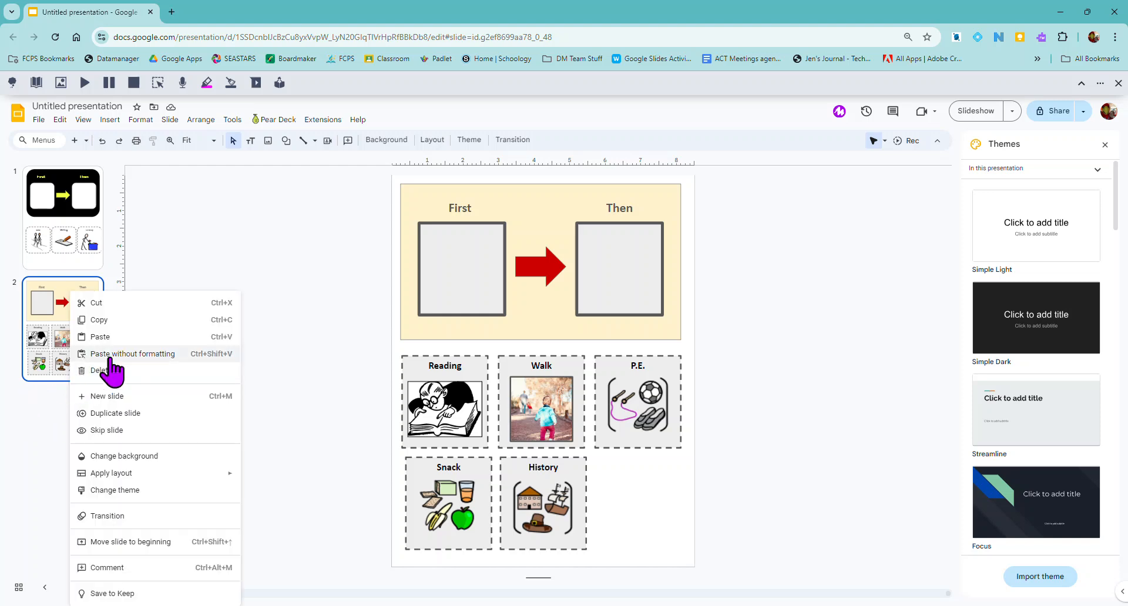
pyautogui.click(170, 418)
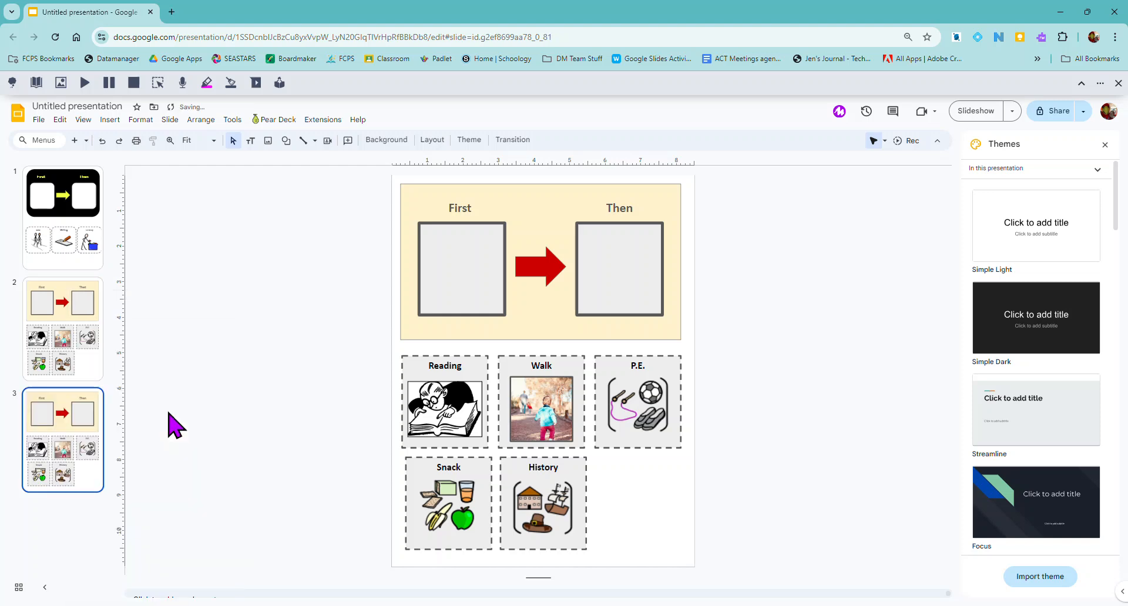
pyautogui.moveTo(734, 177); pyautogui.dragTo(400, 349)
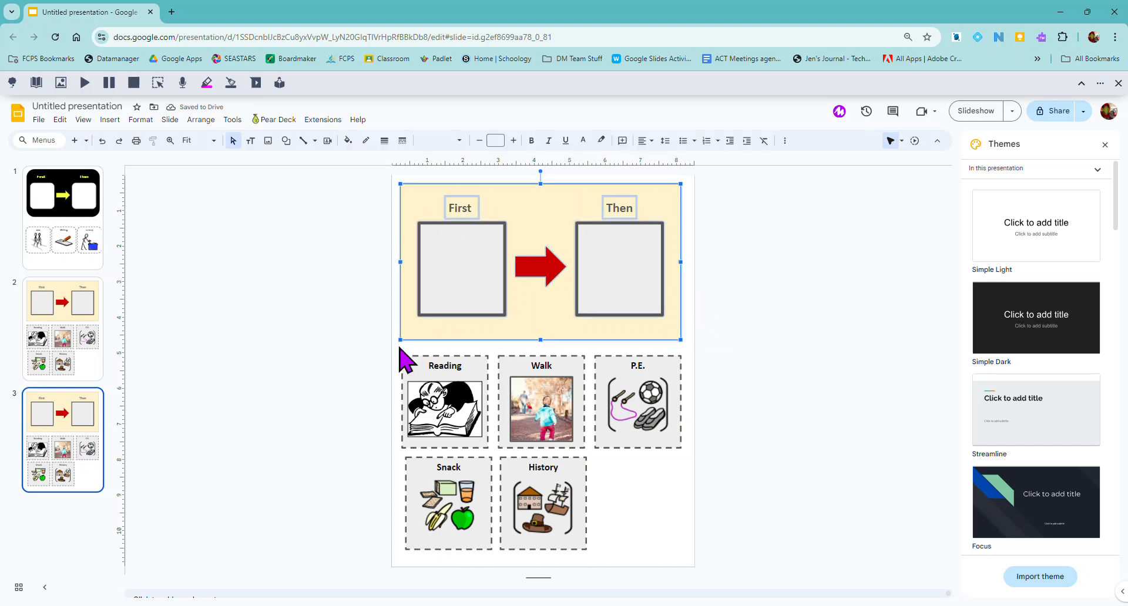
pyautogui.press('Delete')
# Copy all five picture cards on slide 3 and place the duplicate set in the empty upper half of the slide
pyautogui.moveTo(691, 382); pyautogui.dragTo(435, 539)
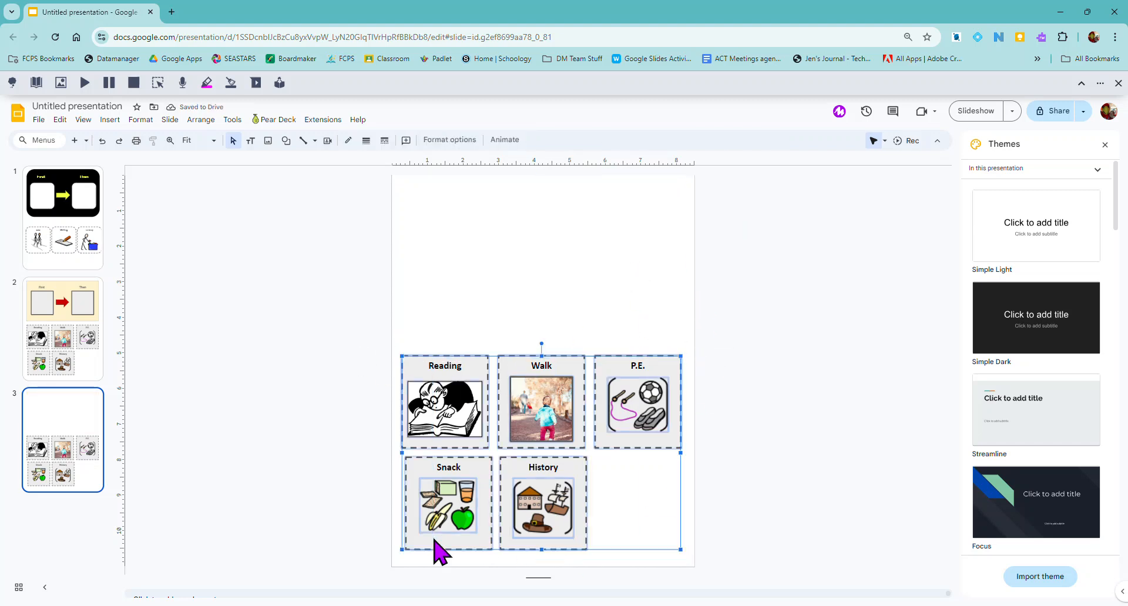
pyautogui.click(486, 225)
pyautogui.hotkey('ctrl', 'v')
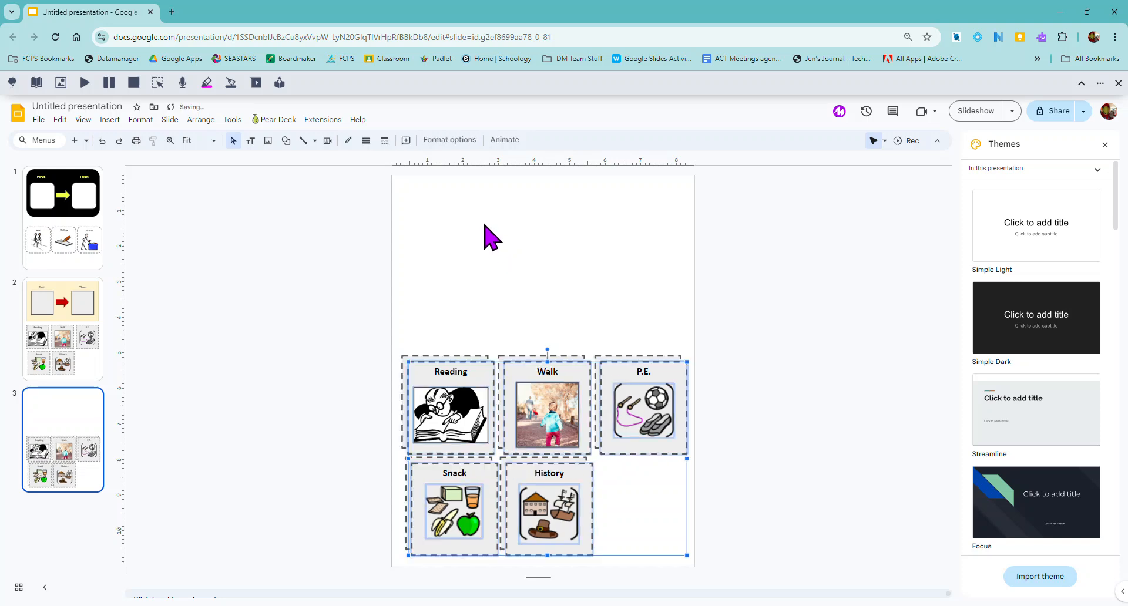
pyautogui.moveTo(563, 421); pyautogui.dragTo(537, 226)
# Nudge the lower set of five cards down to the slide's bottom edge, clear of the upper set
pyautogui.moveTo(741, 372); pyautogui.dragTo(418, 515)
pyautogui.press('Down')
pyautogui.press('Down')
pyautogui.press('Down')
pyautogui.press('Down')
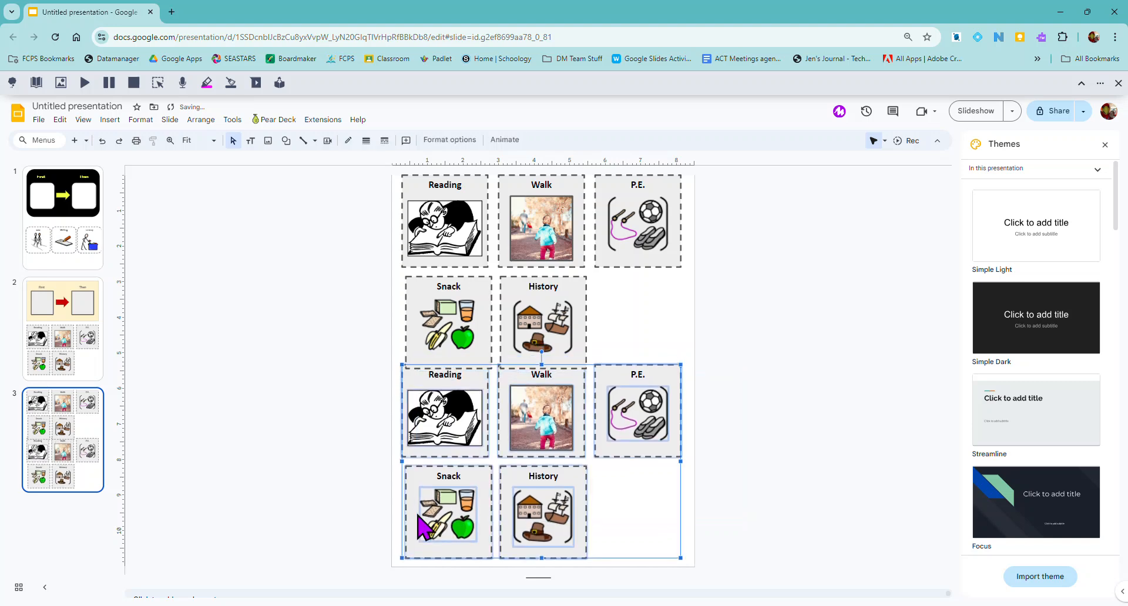
pyautogui.click(818, 361)
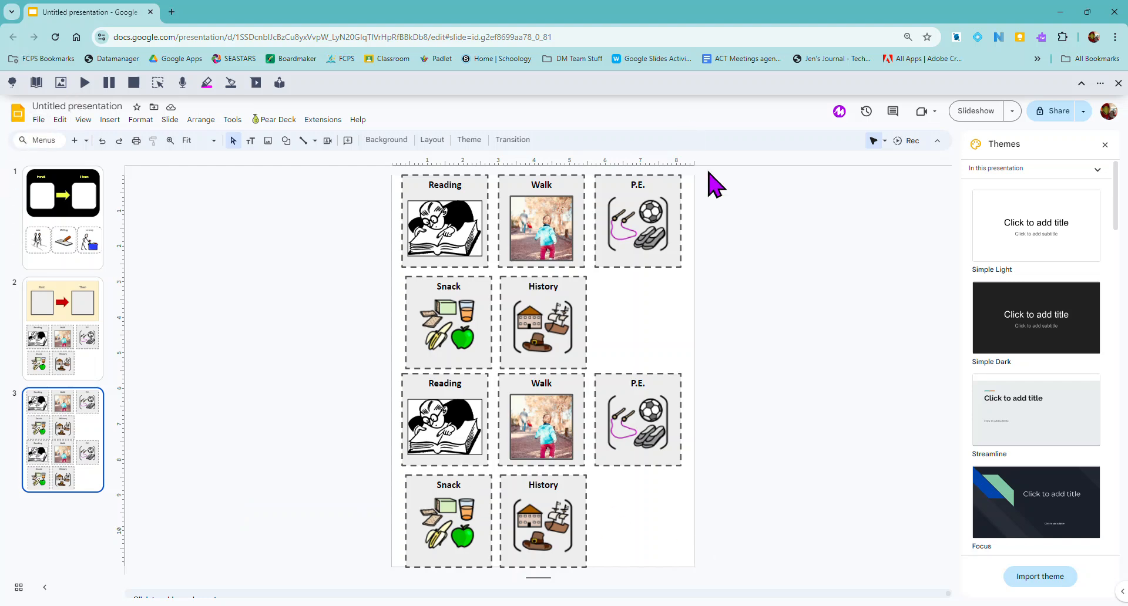
# Open the print settings for the presentation and leave them without printing
pyautogui.click(39, 120)
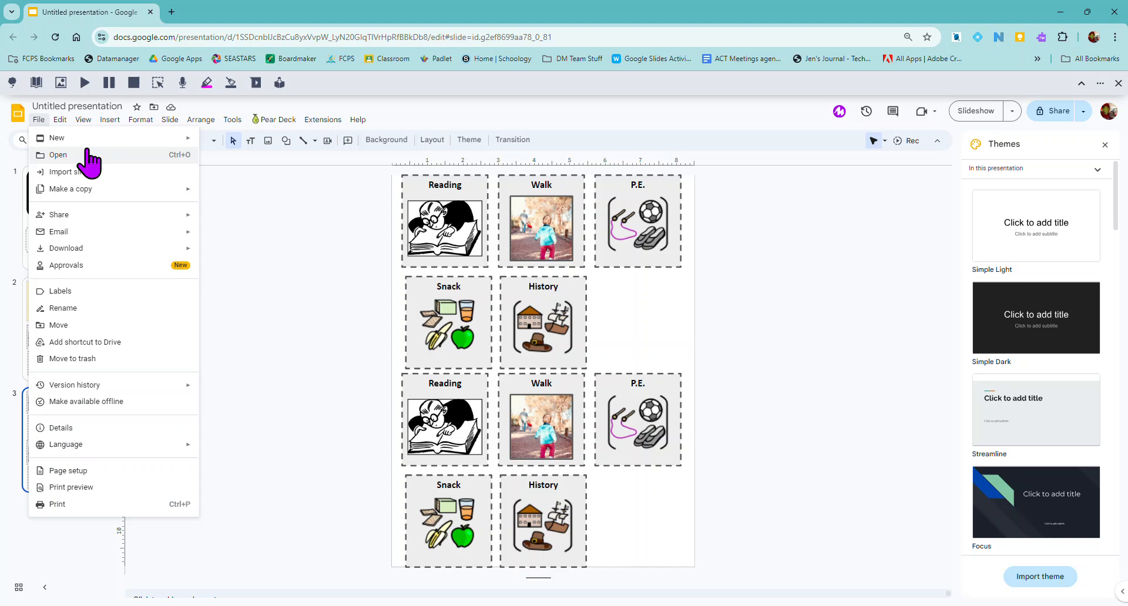
pyautogui.click(57, 505)
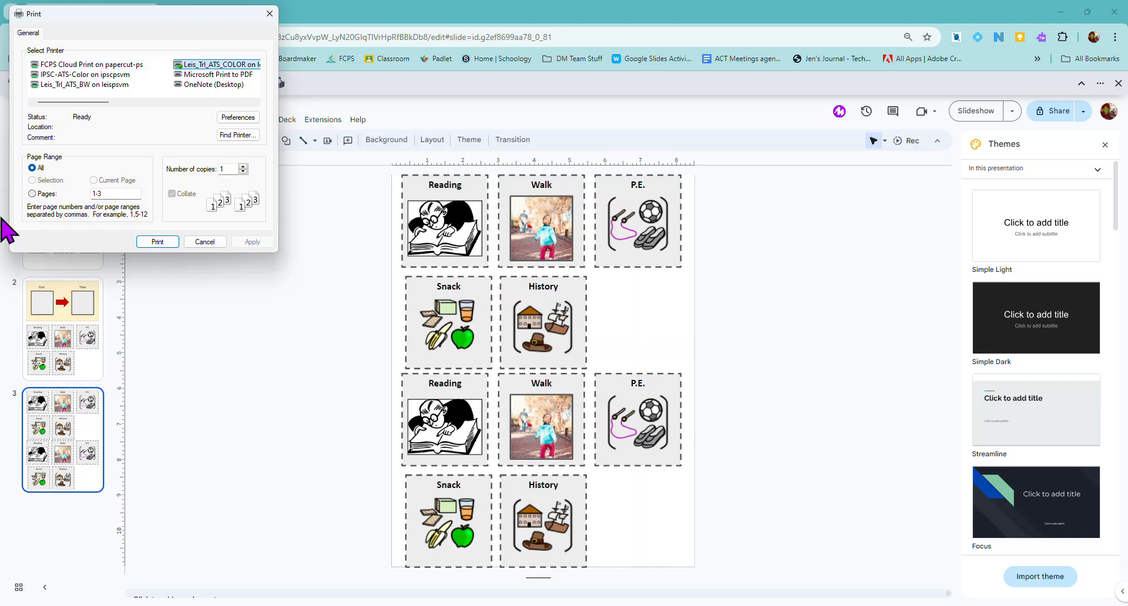
pyautogui.click(207, 241)
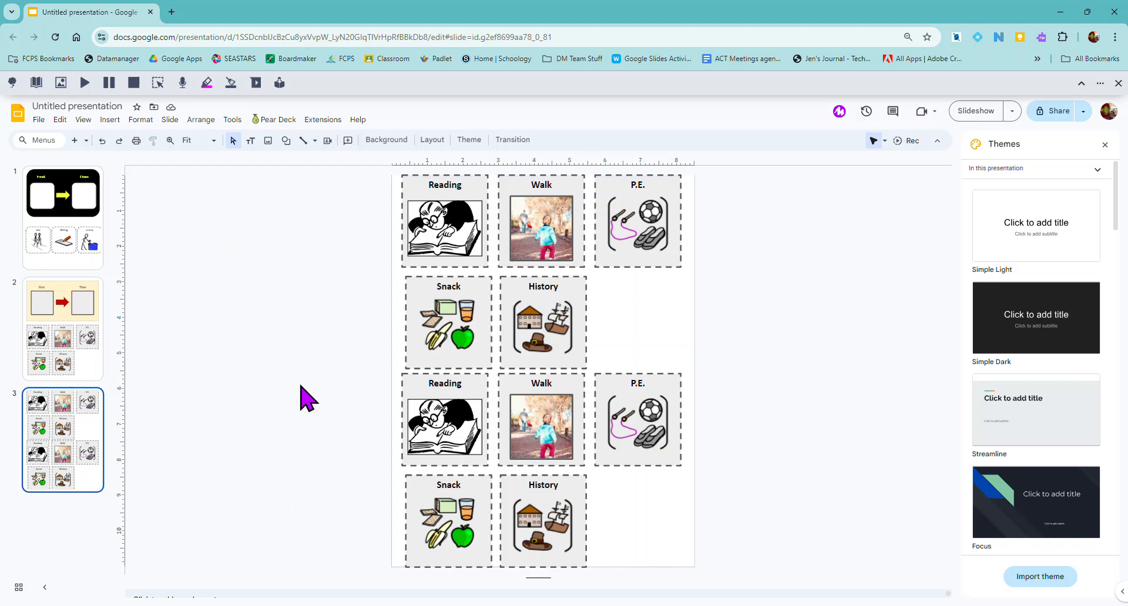
# Duplicate slide 2 again and fill the First/Then board's background on the copy with magenta
pyautogui.rightClick(55, 326)
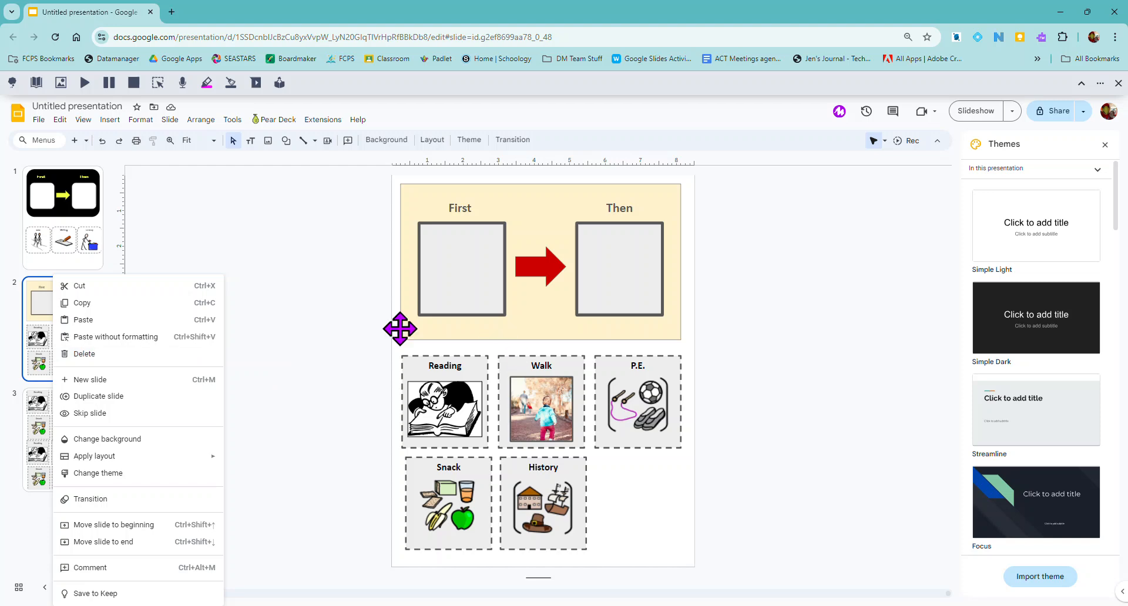
pyautogui.click(120, 397)
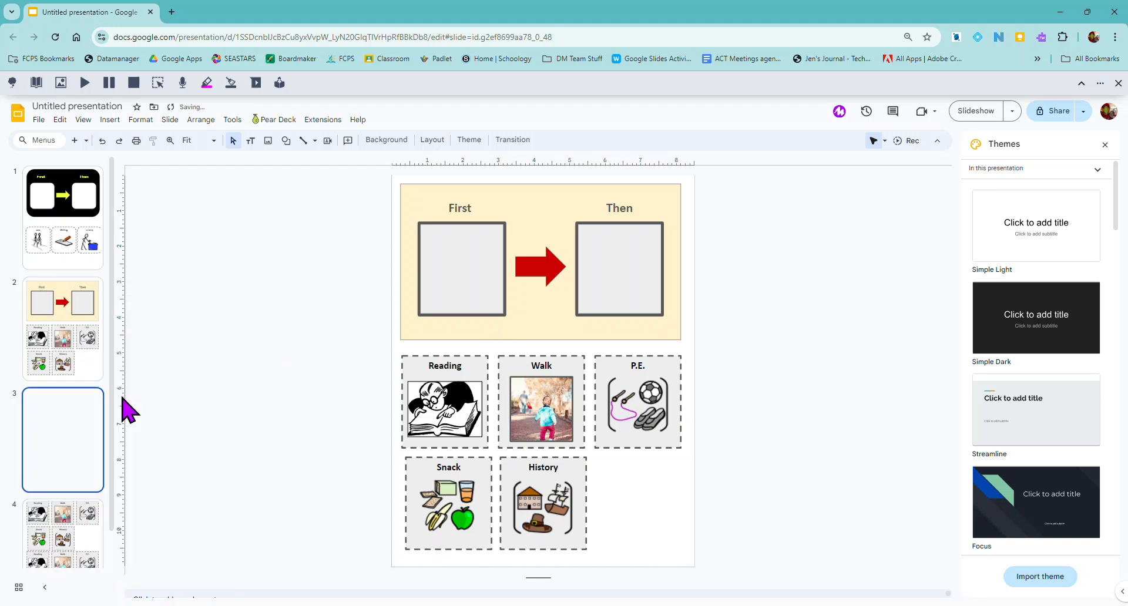
pyautogui.click(536, 321)
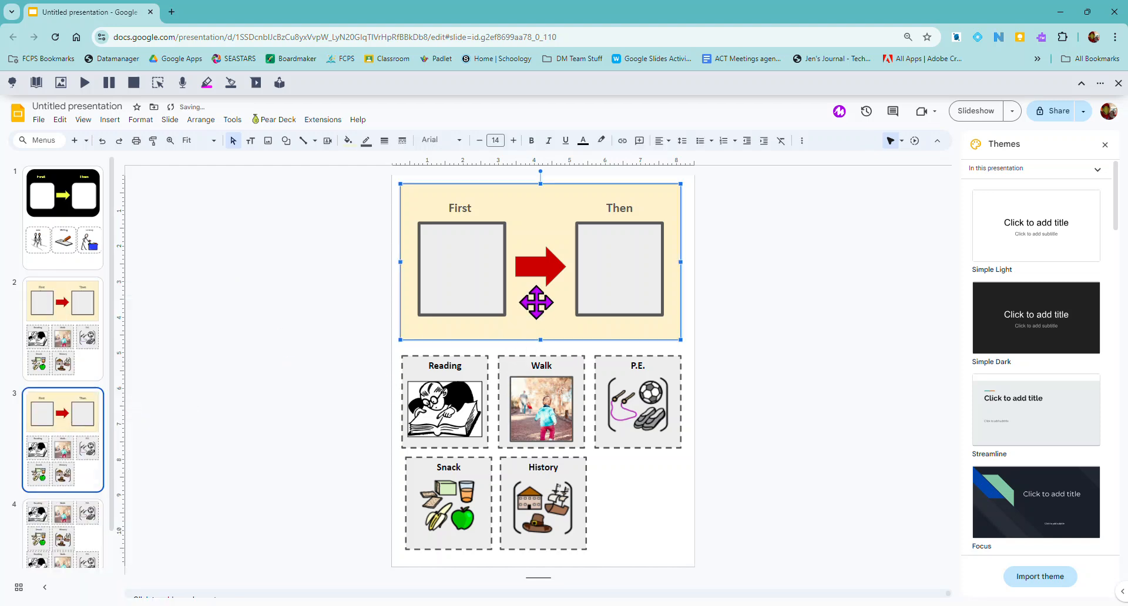
pyautogui.click(347, 140)
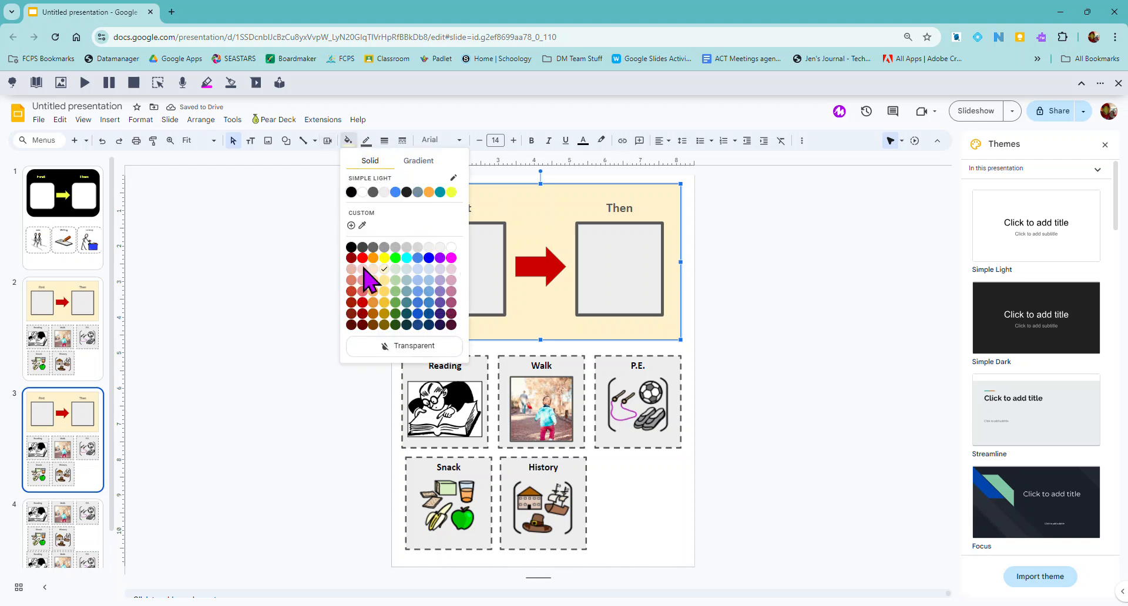
pyautogui.click(451, 258)
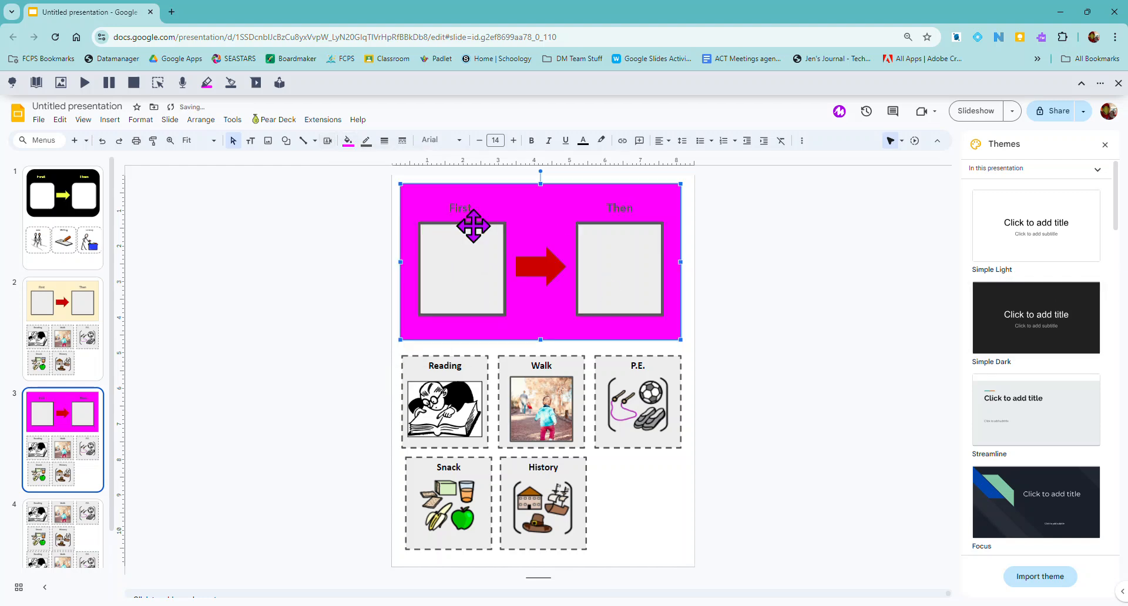
# Fill the arrow between the two boxes on the magenta board with yellow
pyautogui.click(548, 273)
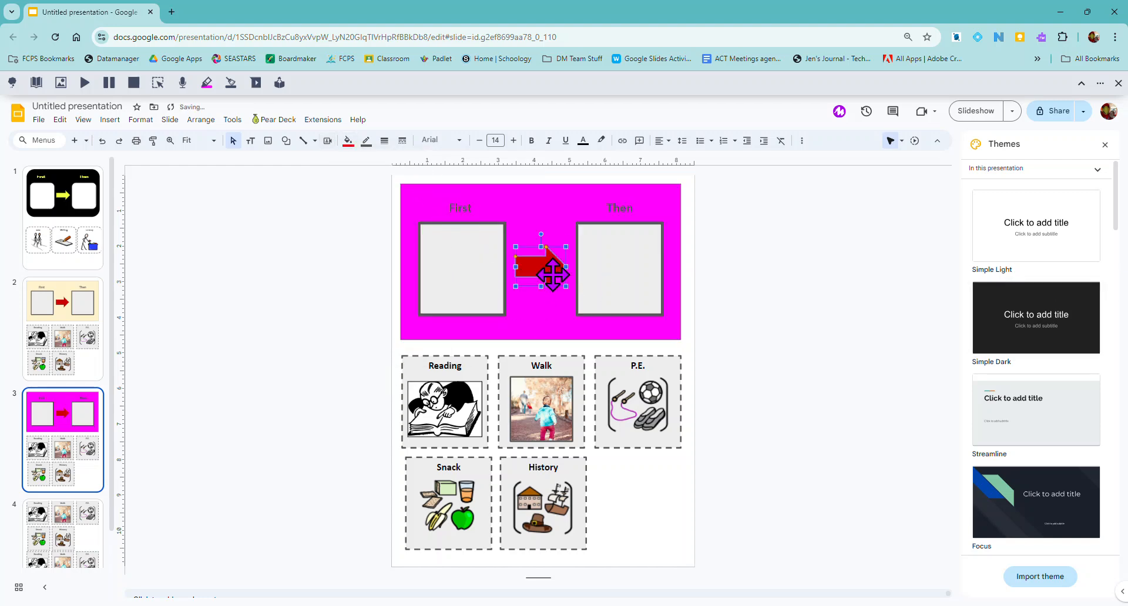
pyautogui.click(348, 140)
pyautogui.click(385, 258)
pyautogui.click(789, 295)
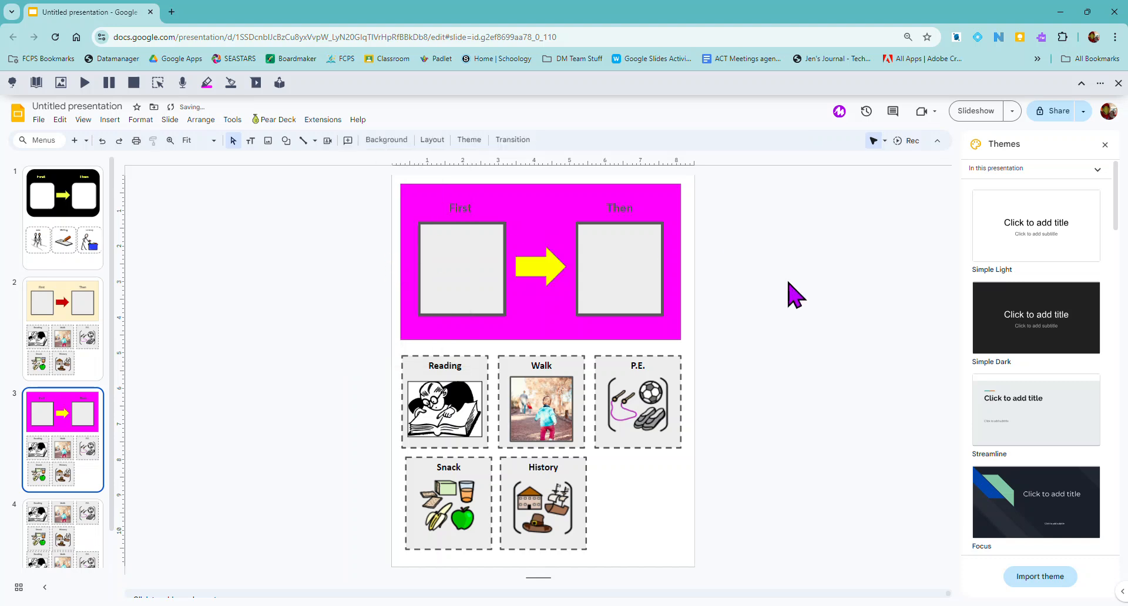